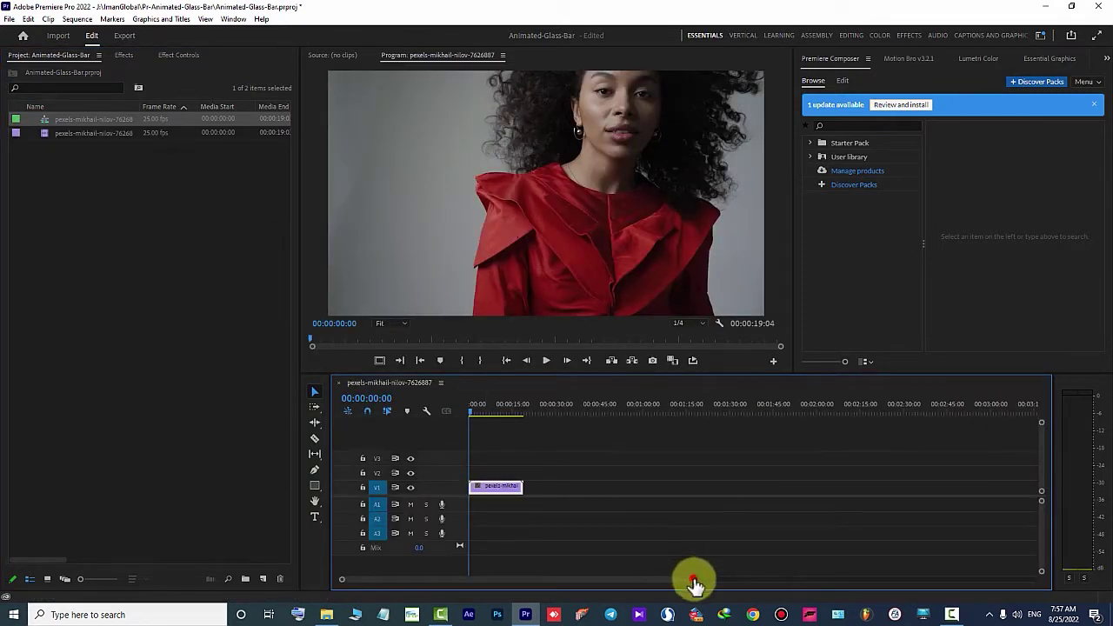
# Create a new adjustment layer with 1920 x 1080 frame size, 25.00 fps timebase and square pixels
pyautogui.moveTo(695, 585); pyautogui.dragTo(571, 585)
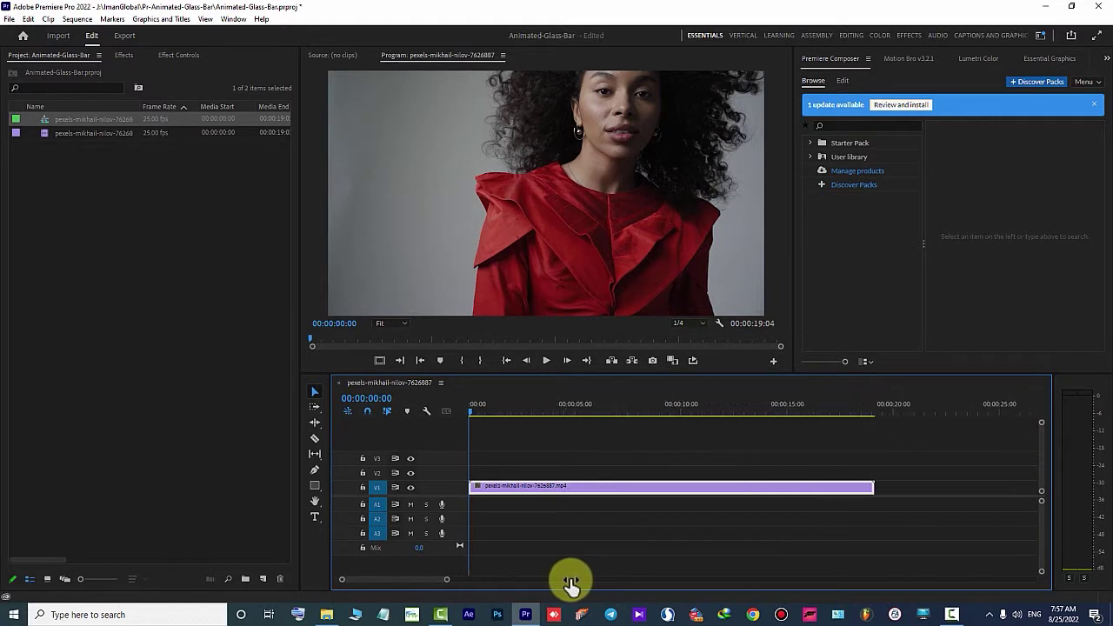
pyautogui.moveTo(557, 405); pyautogui.dragTo(543, 406)
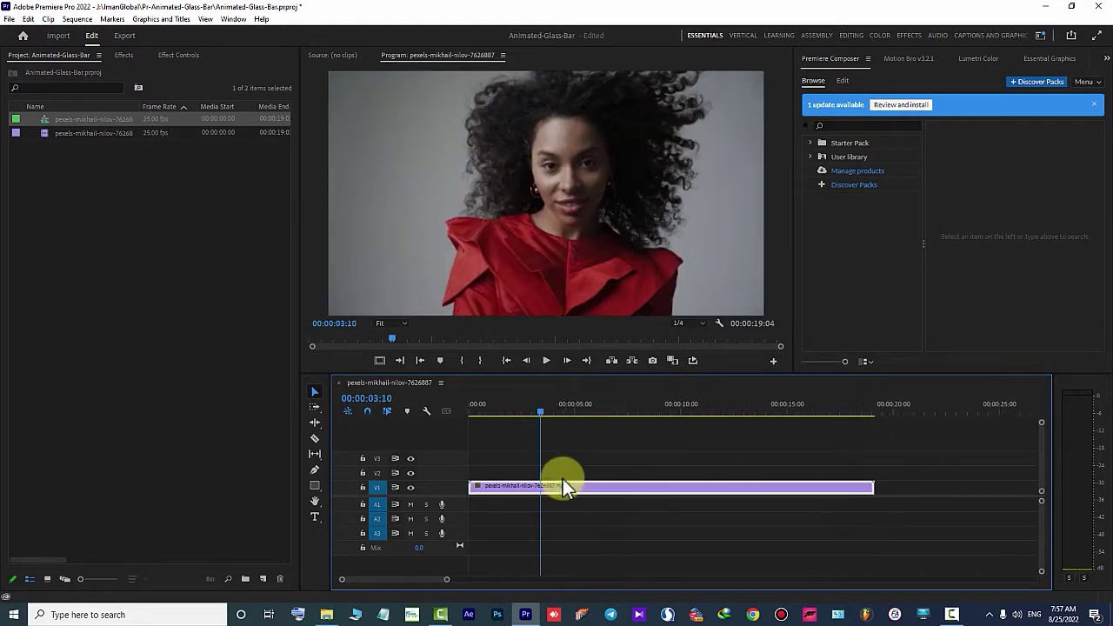
pyautogui.click(229, 237)
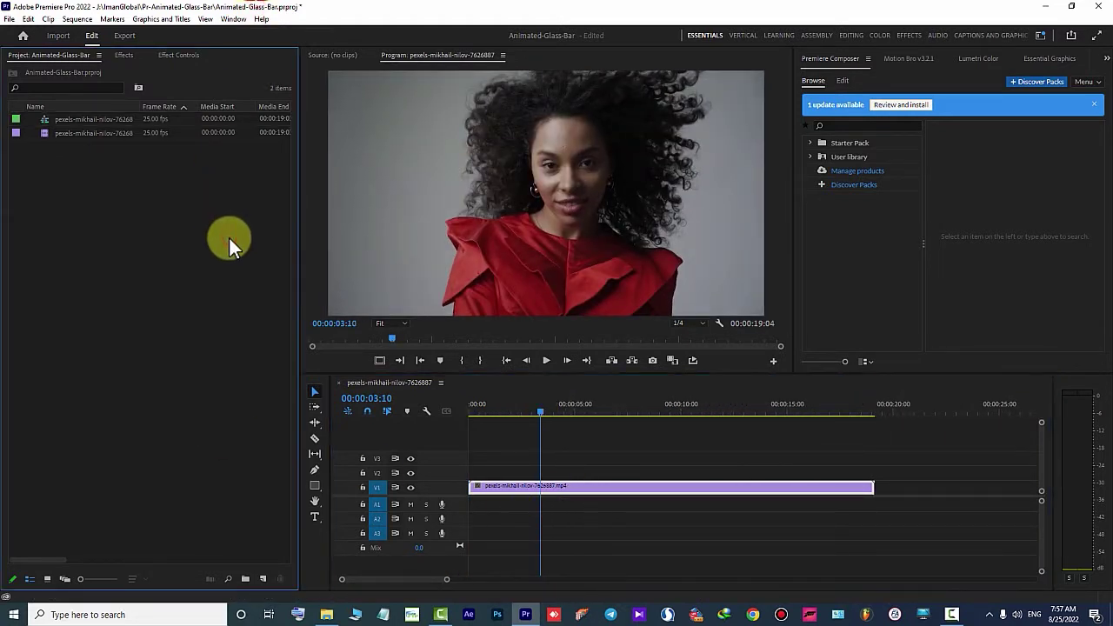
pyautogui.click(9, 19)
pyautogui.moveTo(34, 32)
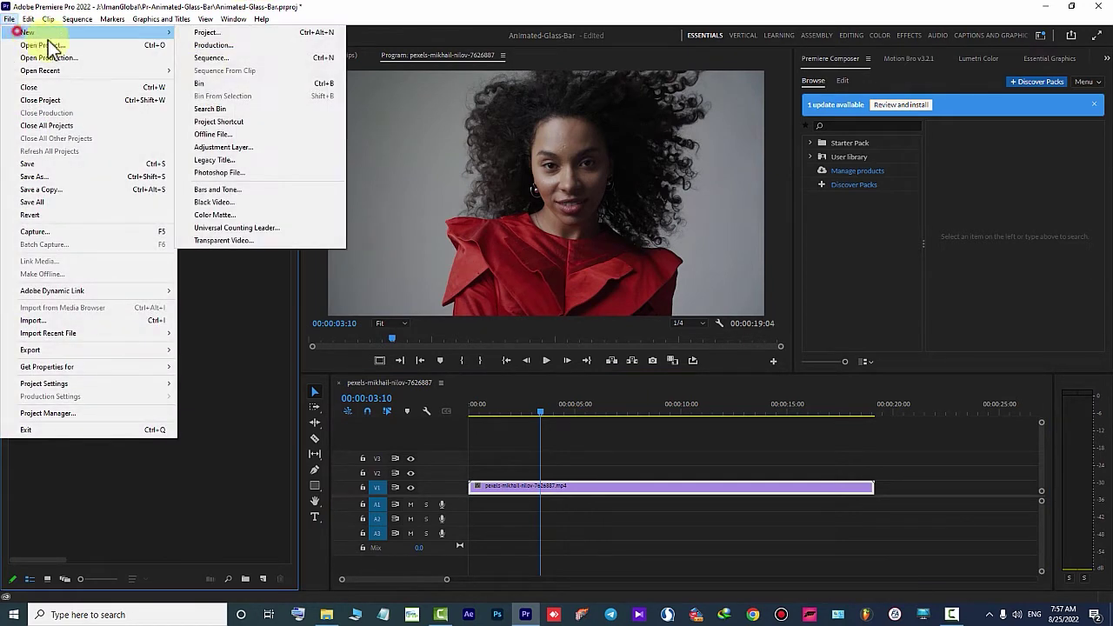
pyautogui.click(267, 150)
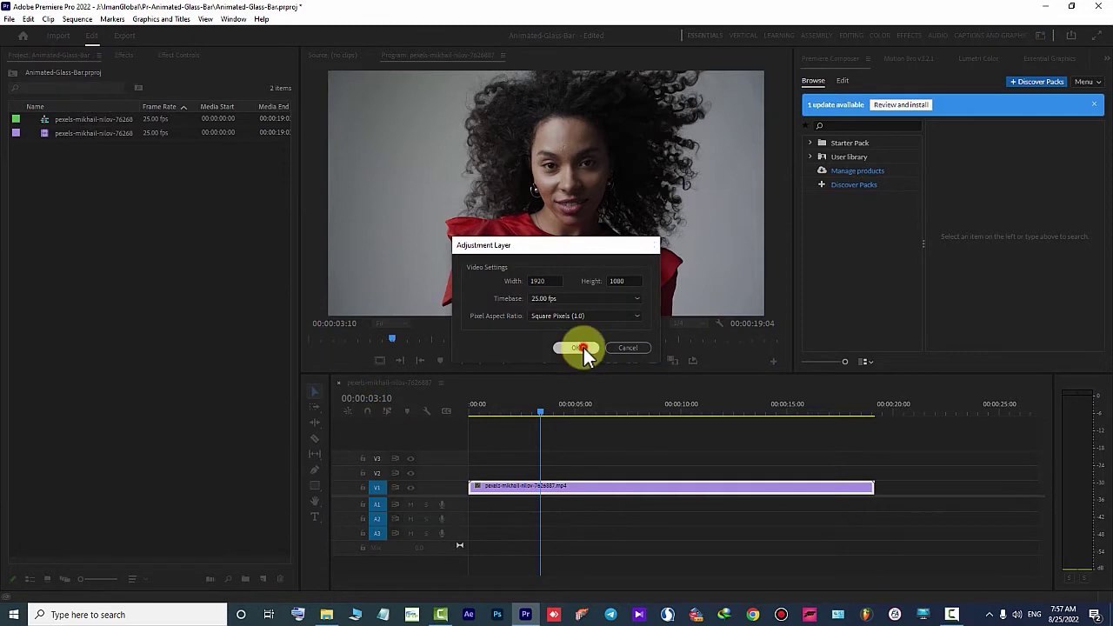
pyautogui.click(581, 348)
# Place the adjustment layer on V2 above the video clip and park the playhead over it at 00:00:04:03
pyautogui.moveTo(60, 118); pyautogui.dragTo(556, 473)
pyautogui.click(559, 408)
pyautogui.click(557, 474)
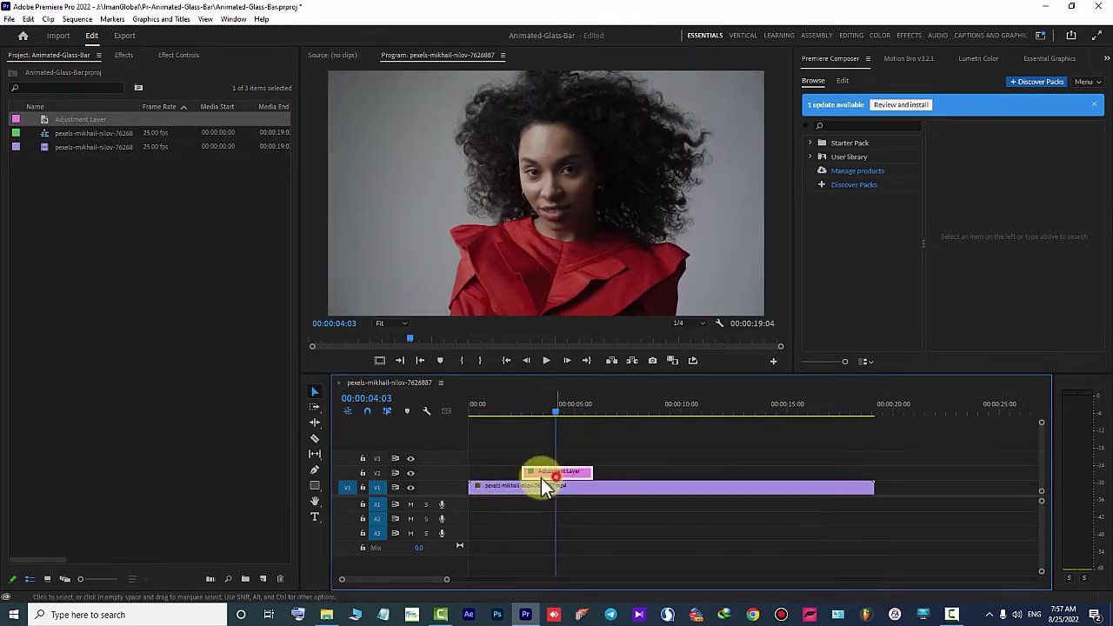
# Apply the Transform effect from the Distort video effects to the adjustment layer on V2
pyautogui.click(126, 55)
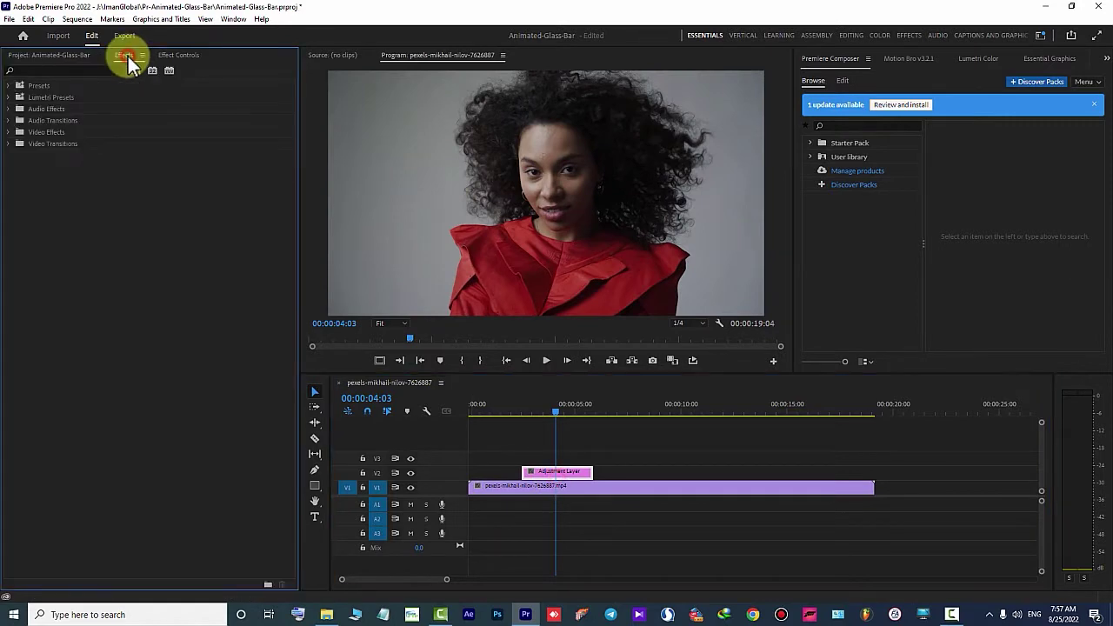
pyautogui.click(10, 133)
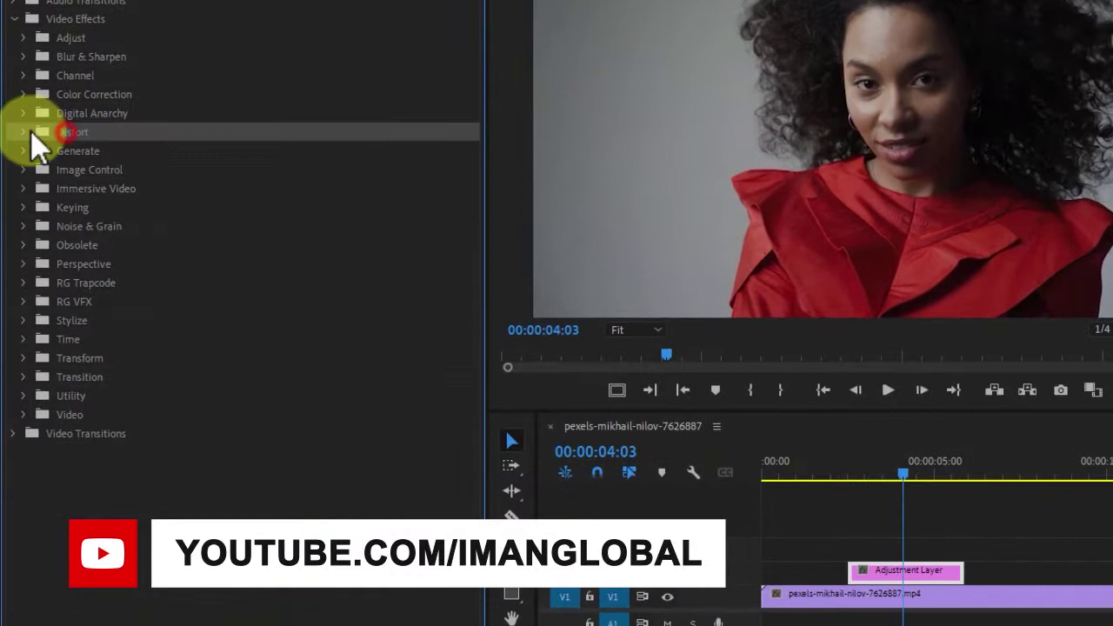
pyautogui.click(21, 147)
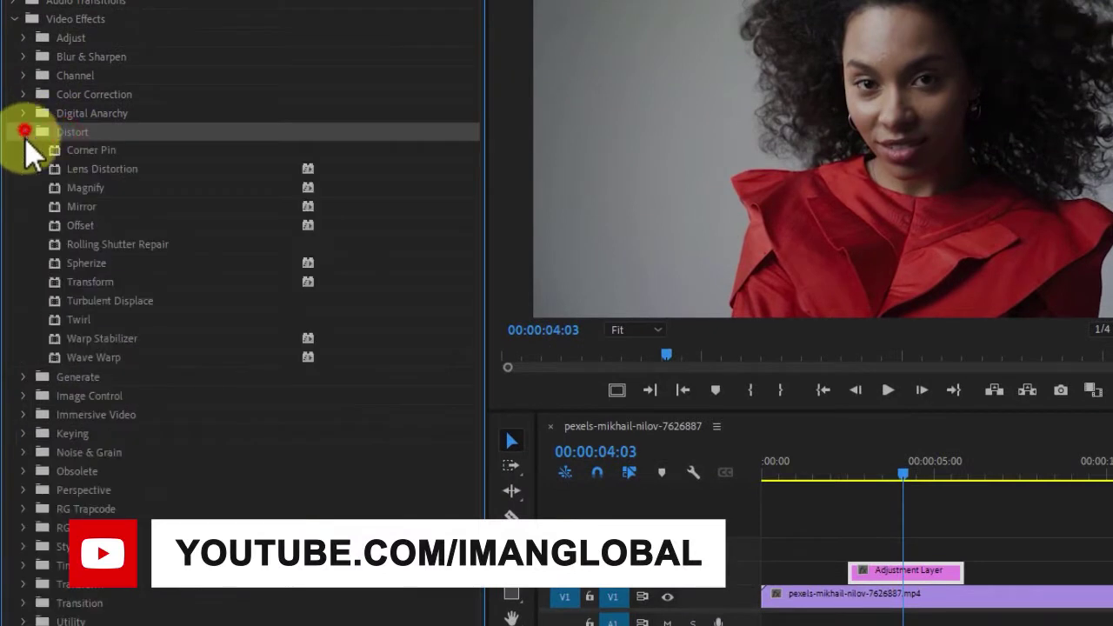
pyautogui.click(94, 285)
pyautogui.moveTo(94, 281); pyautogui.dragTo(920, 574)
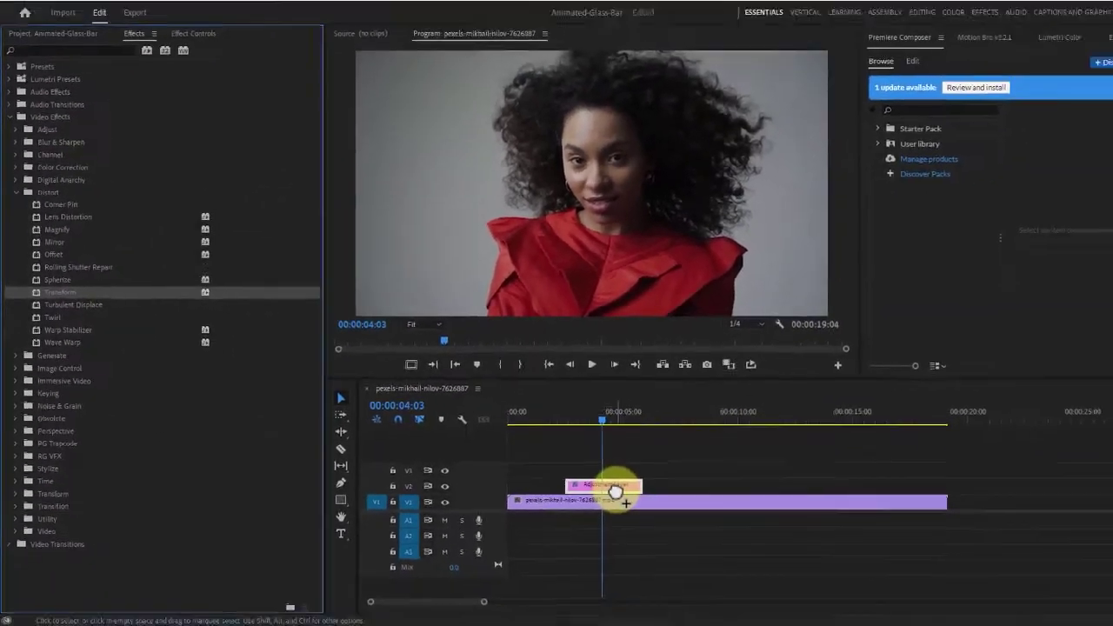
pyautogui.moveTo(615, 491); pyautogui.dragTo(613, 485)
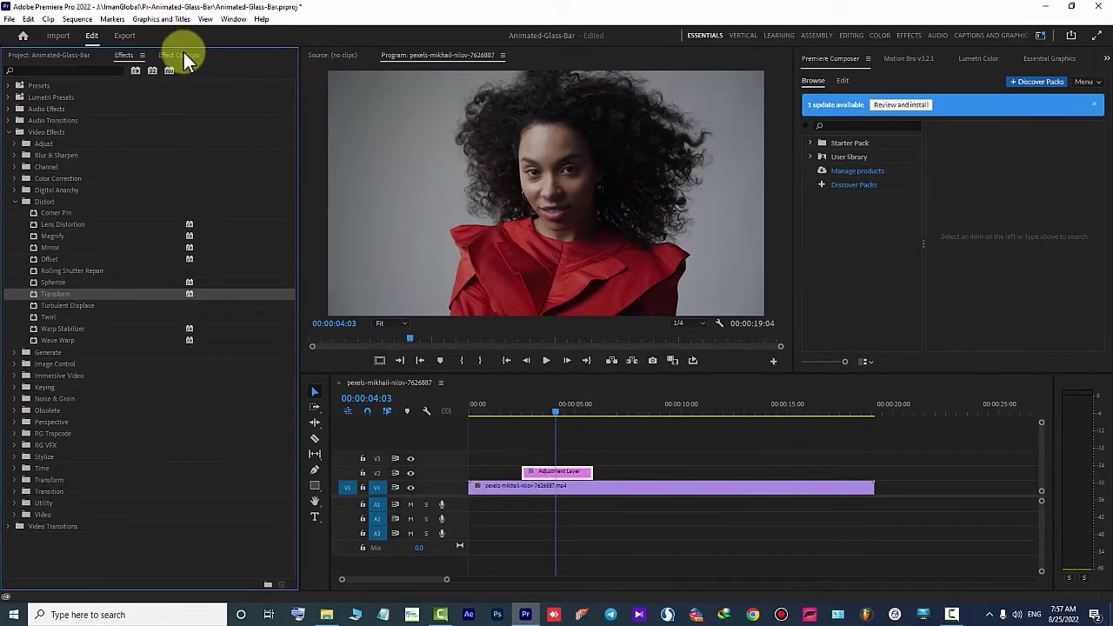
# Turn off Uniform Scale in the adjustment layer's Motion settings and set Scale Height to 150, Scale Width to 30 and Rotation to 25°
pyautogui.click(184, 54)
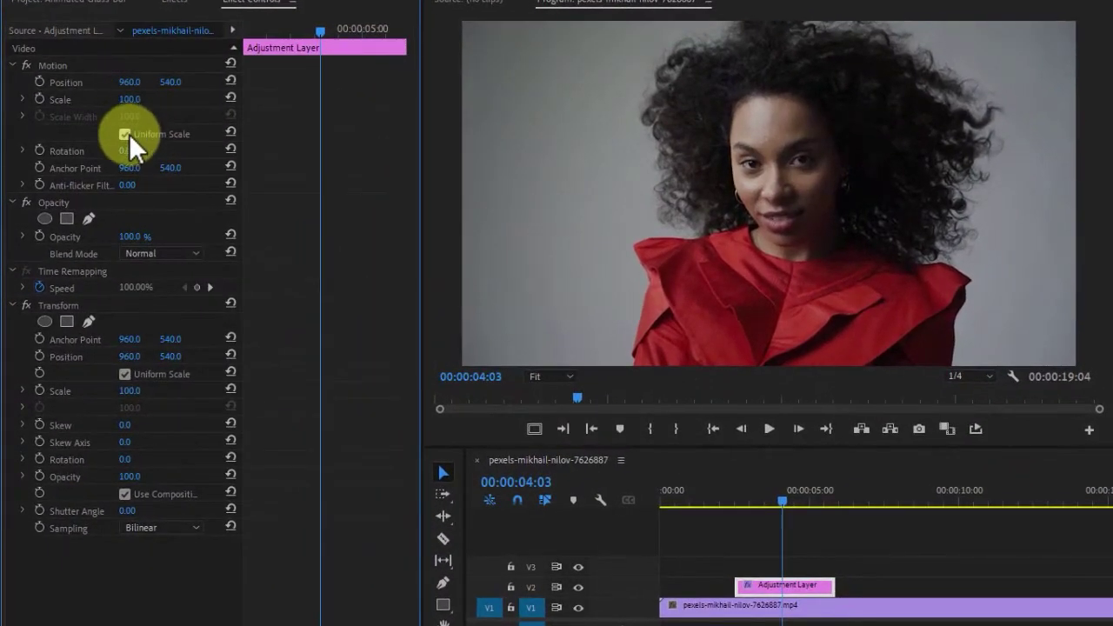
pyautogui.click(88, 151)
pyautogui.click(135, 99)
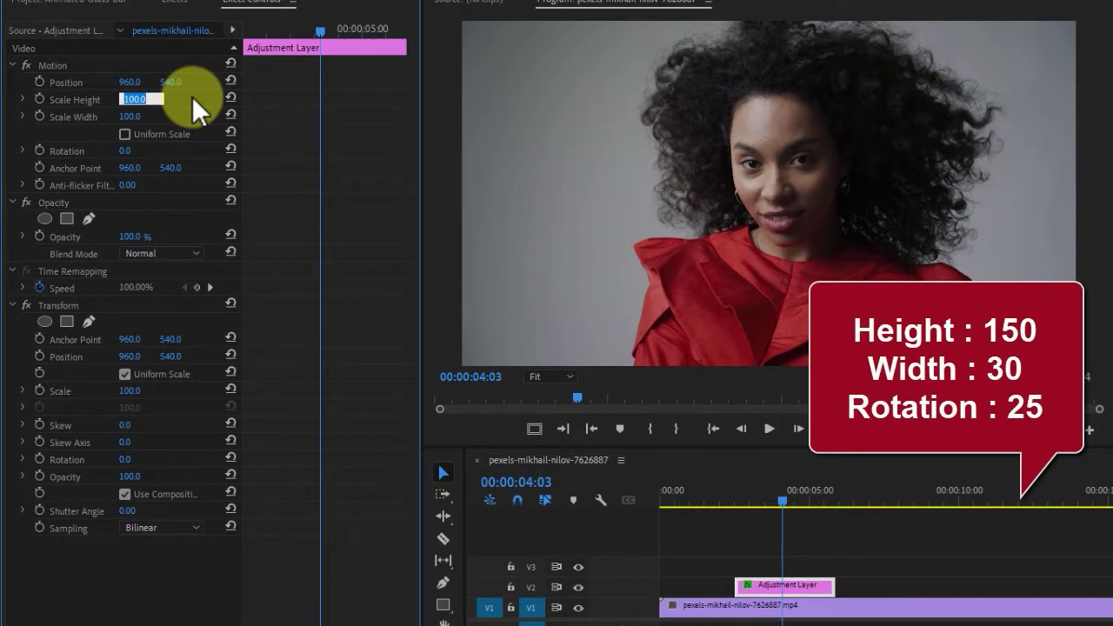
pyautogui.write('150')
pyautogui.press('Return')
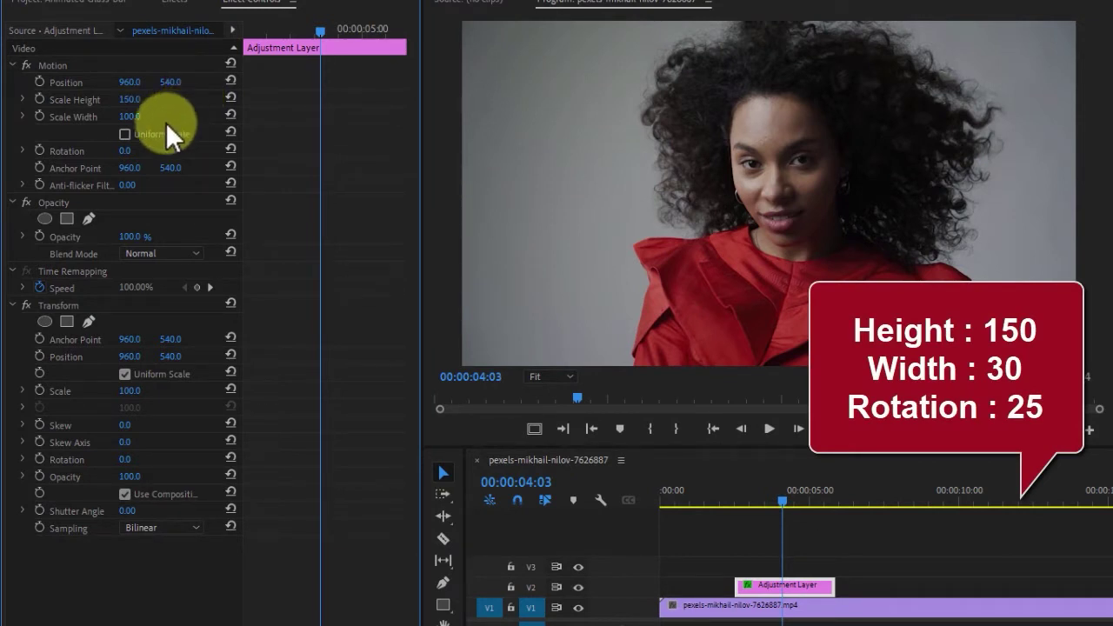
pyautogui.click(128, 150)
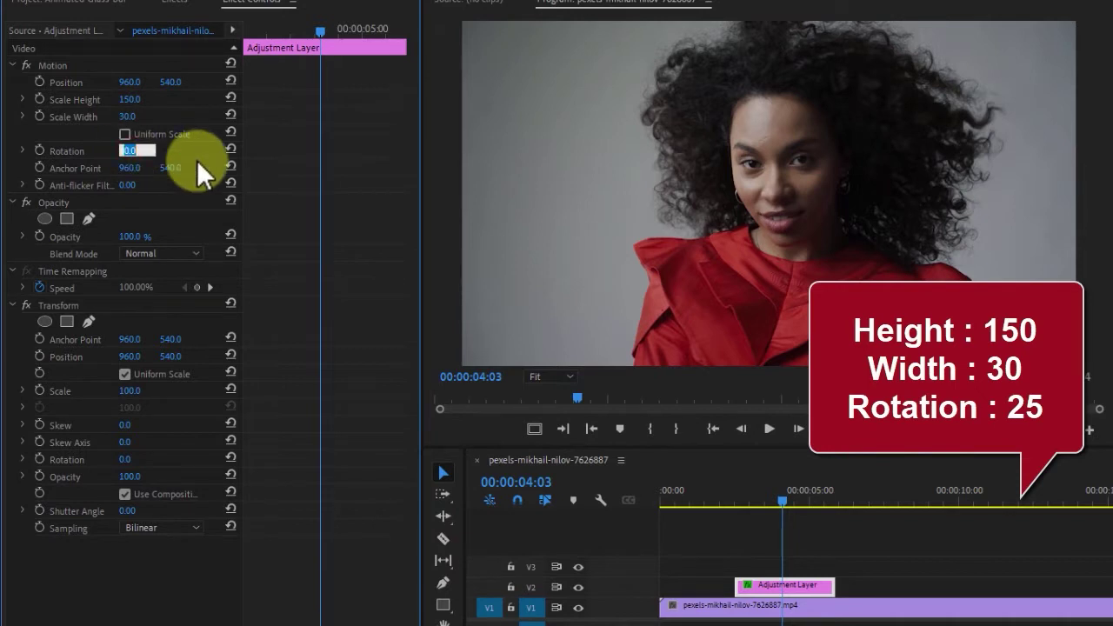
pyautogui.write('25')
pyautogui.press('Return')
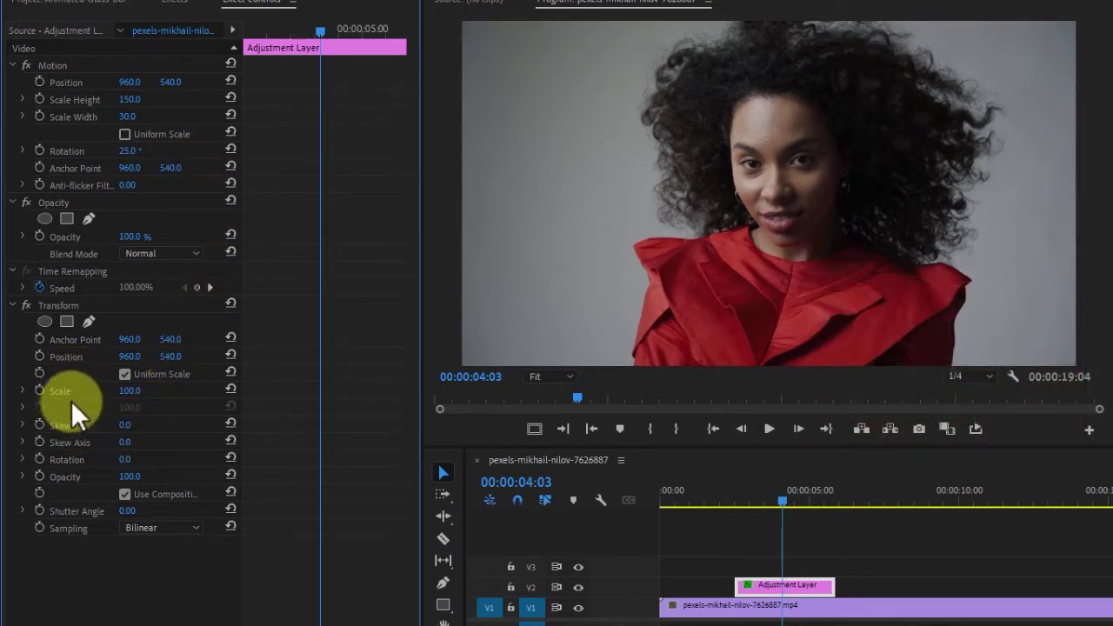
# Set the Scale of the adjustment layer's Transform effect to 120
pyautogui.click(131, 390)
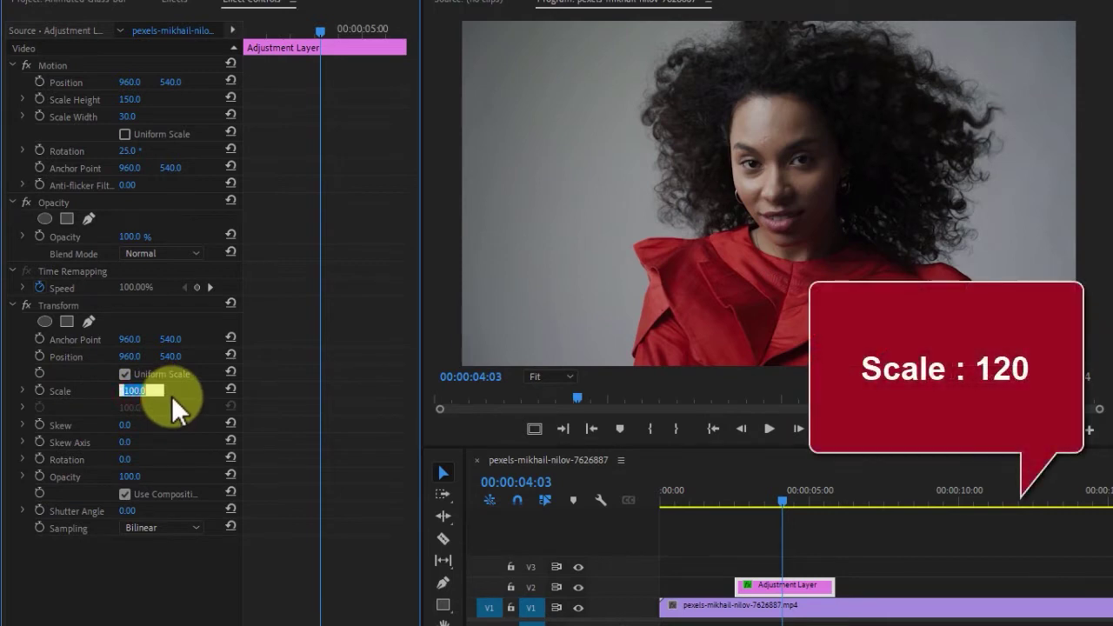
pyautogui.write('120')
pyautogui.press('Return')
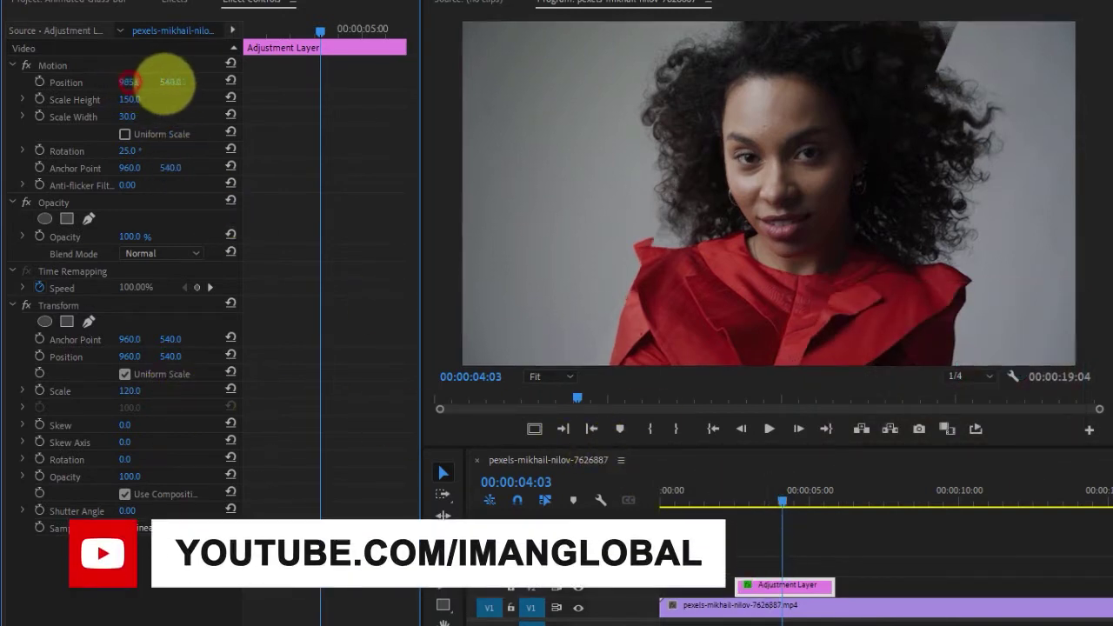
# Try different horizontal Motion positions for the adjustment layer to preview the glass bar moving across the frame
pyautogui.moveTo(139, 82); pyautogui.dragTo(364, 85)
pyautogui.click(75, 83)
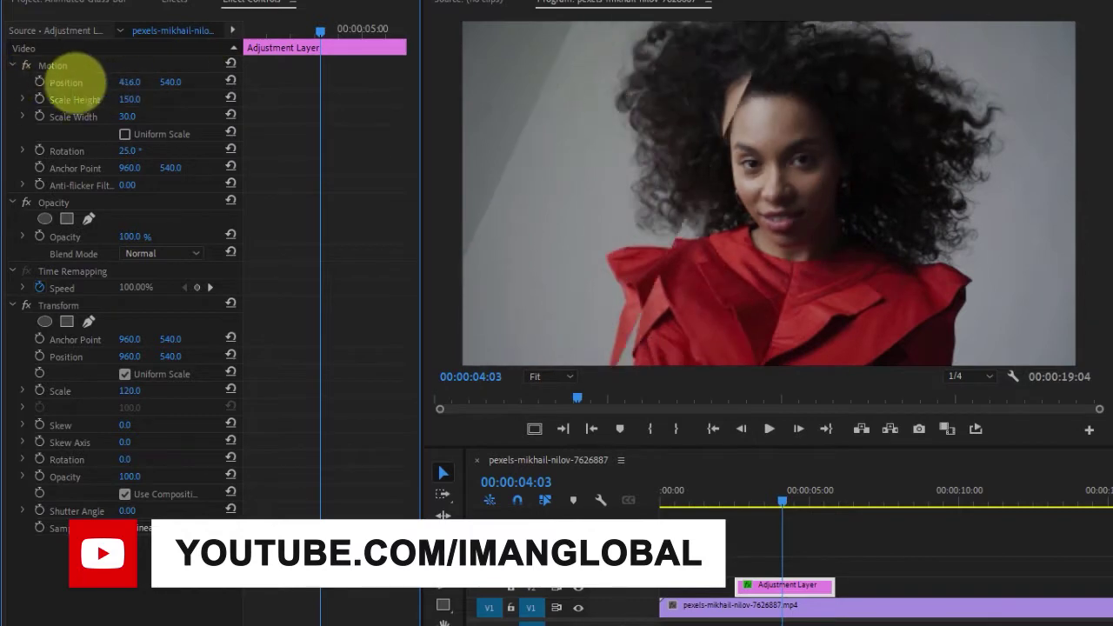
pyautogui.moveTo(836, 96); pyautogui.dragTo(651, 159)
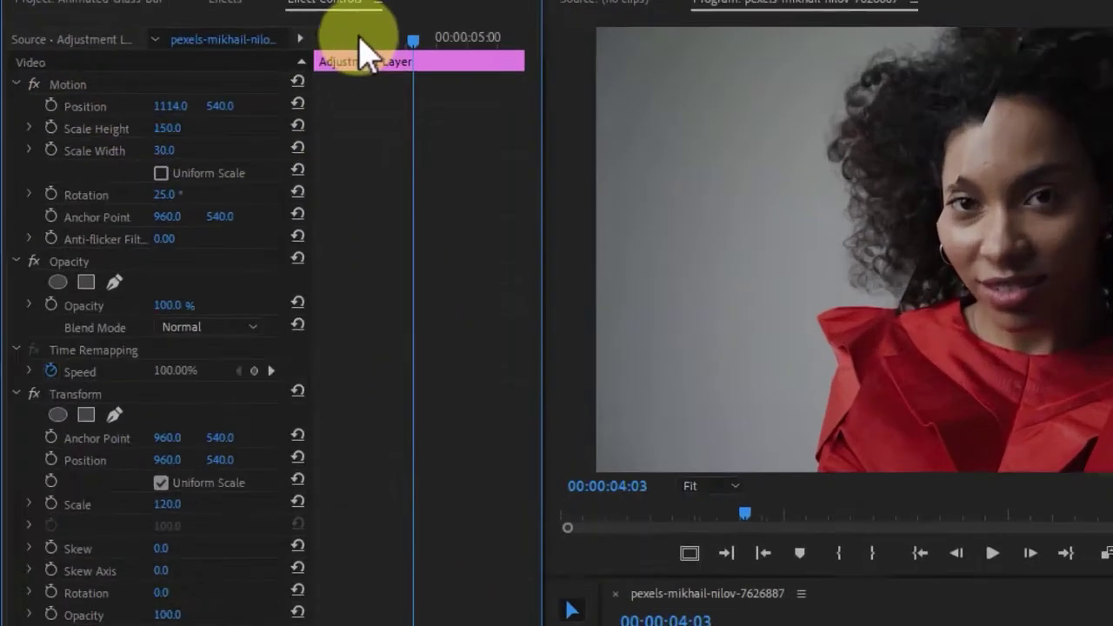
# Add a Motion Position keyframe with a horizontal value of -632 and place it at the adjustment layer's start
pyautogui.click(277, 29)
pyautogui.click(94, 195)
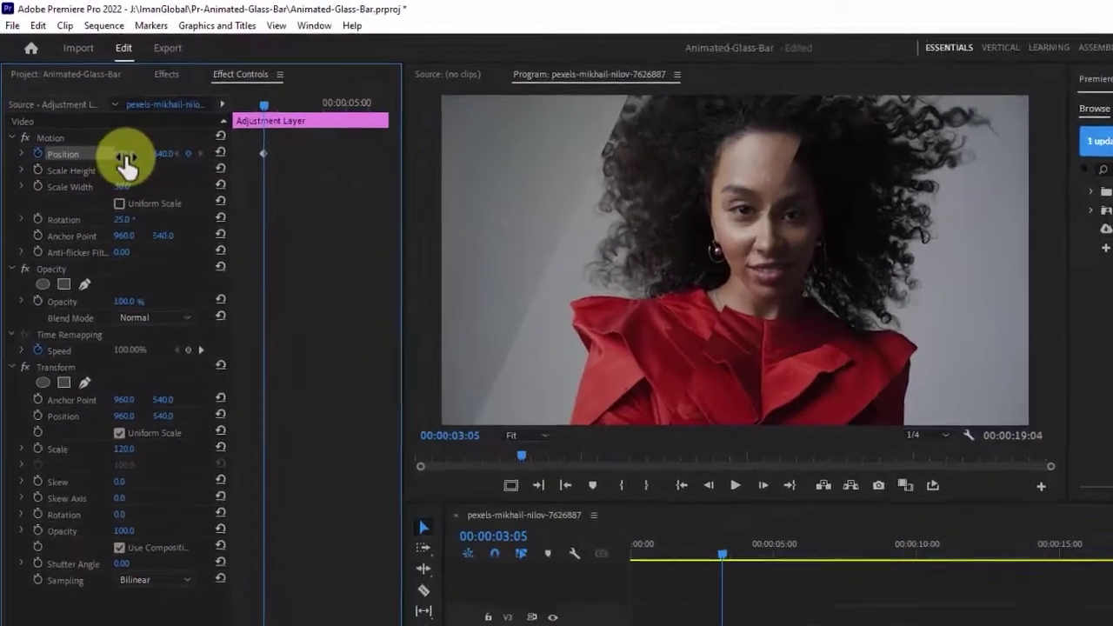
pyautogui.moveTo(106, 130); pyautogui.dragTo(184, 139)
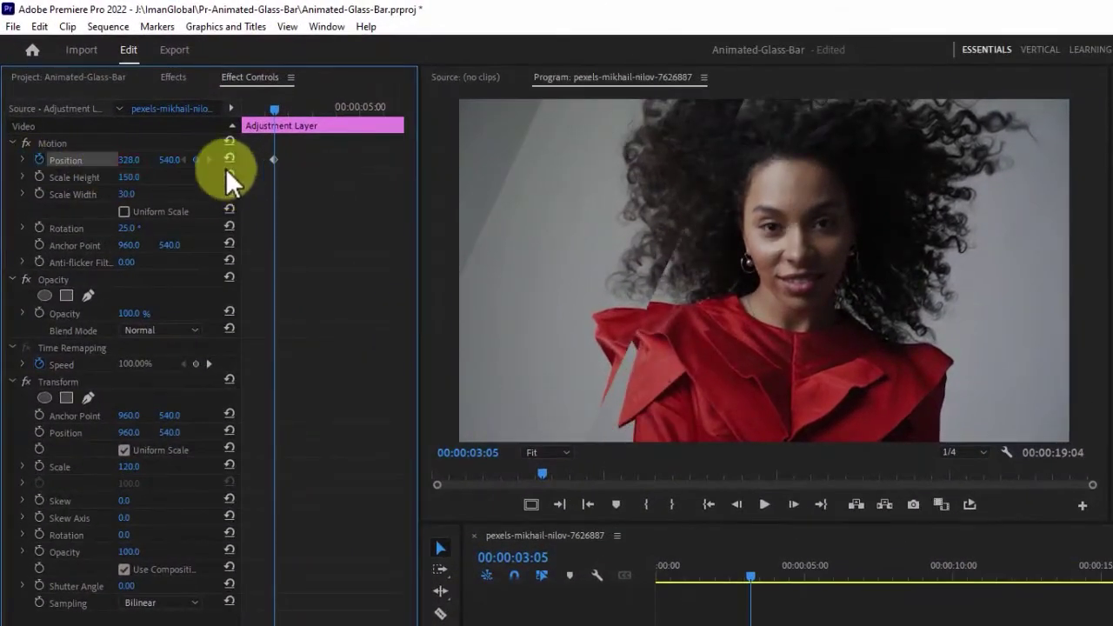
pyautogui.moveTo(134, 164); pyautogui.dragTo(54, 162)
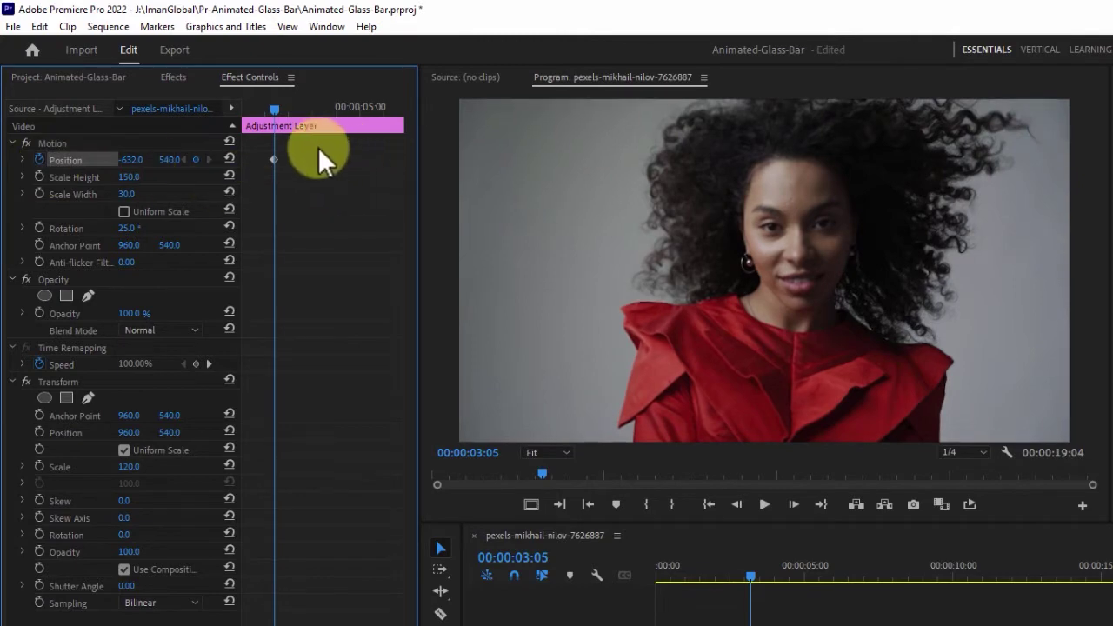
pyautogui.press('Down')
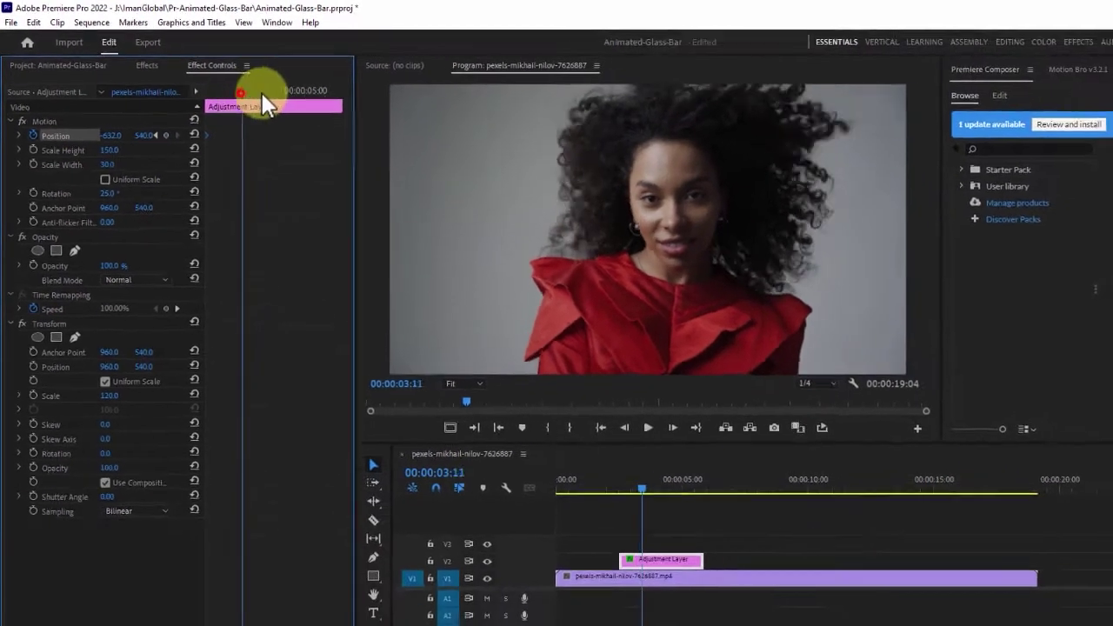
# Add a second Position keyframe at 00:00:05:14 with a horizontal value of 2563 and shift it to the adjustment layer's end
pyautogui.press('Right')
pyautogui.press('Right')
pyautogui.press('Right')
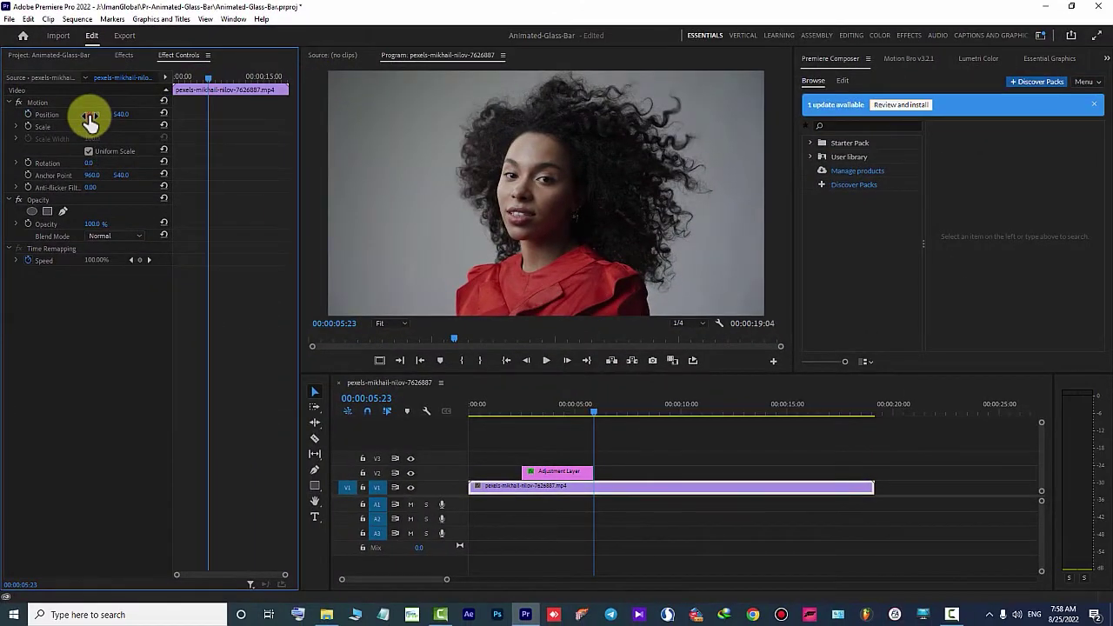
pyautogui.click(554, 474)
pyautogui.click(283, 138)
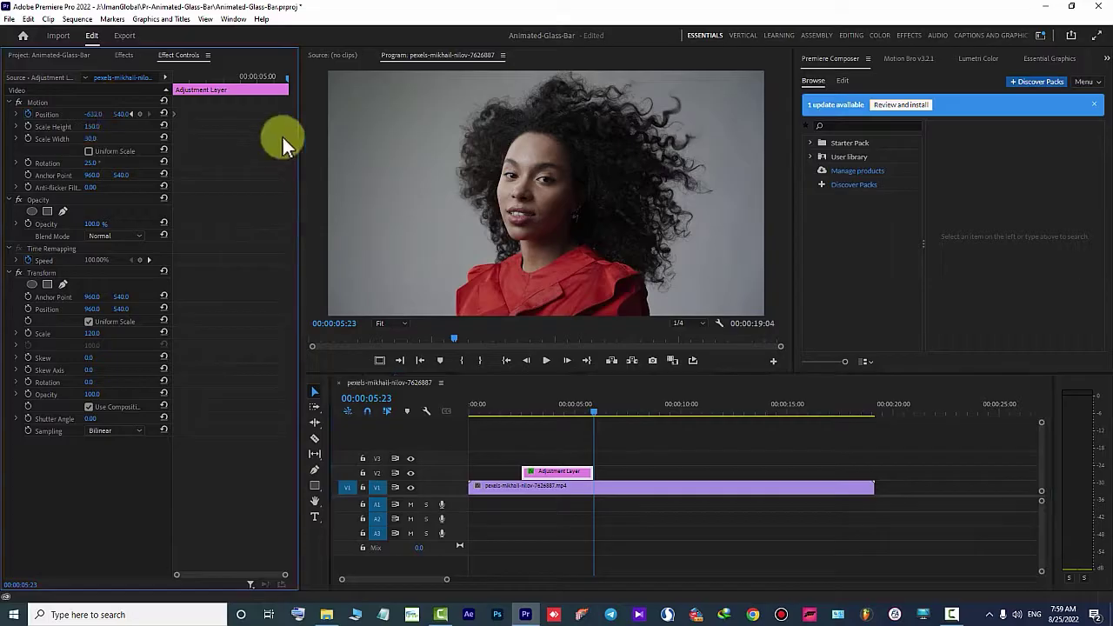
pyautogui.click(280, 70)
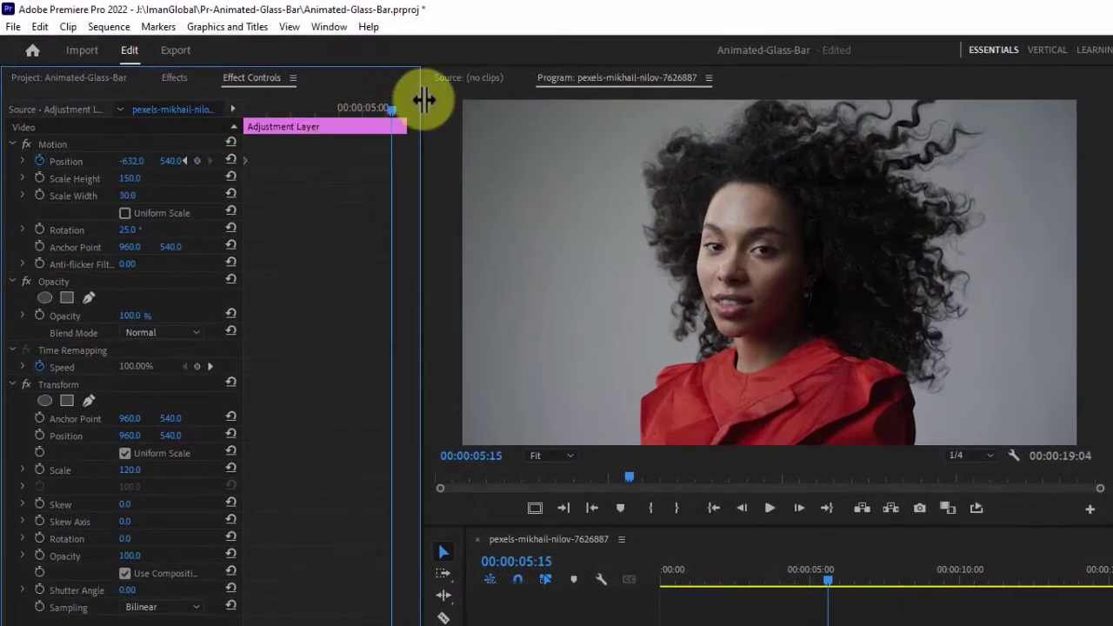
pyautogui.moveTo(392, 111)
pyautogui.mouseDown()
pyautogui.moveTo(380, 114)
pyautogui.moveTo(391, 117)
pyautogui.mouseUp()
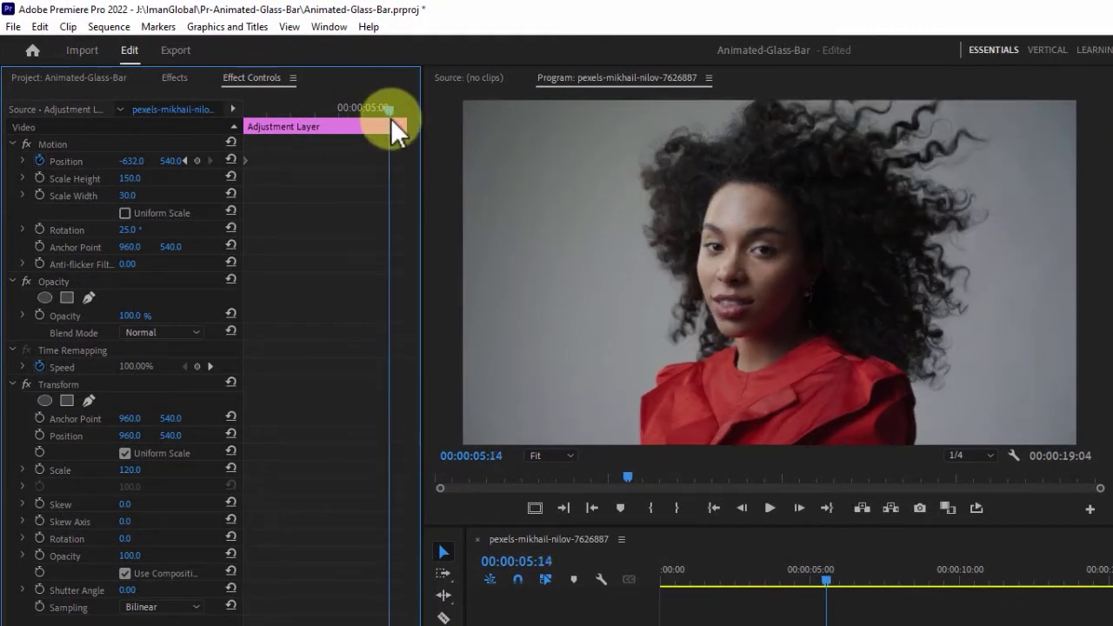
pyautogui.moveTo(126, 170)
pyautogui.mouseDown()
pyautogui.moveTo(1112, 260)
pyautogui.moveTo(144, 183)
pyautogui.moveTo(137, 162)
pyautogui.moveTo(1112, 234)
pyautogui.moveTo(137, 162)
pyautogui.mouseUp()
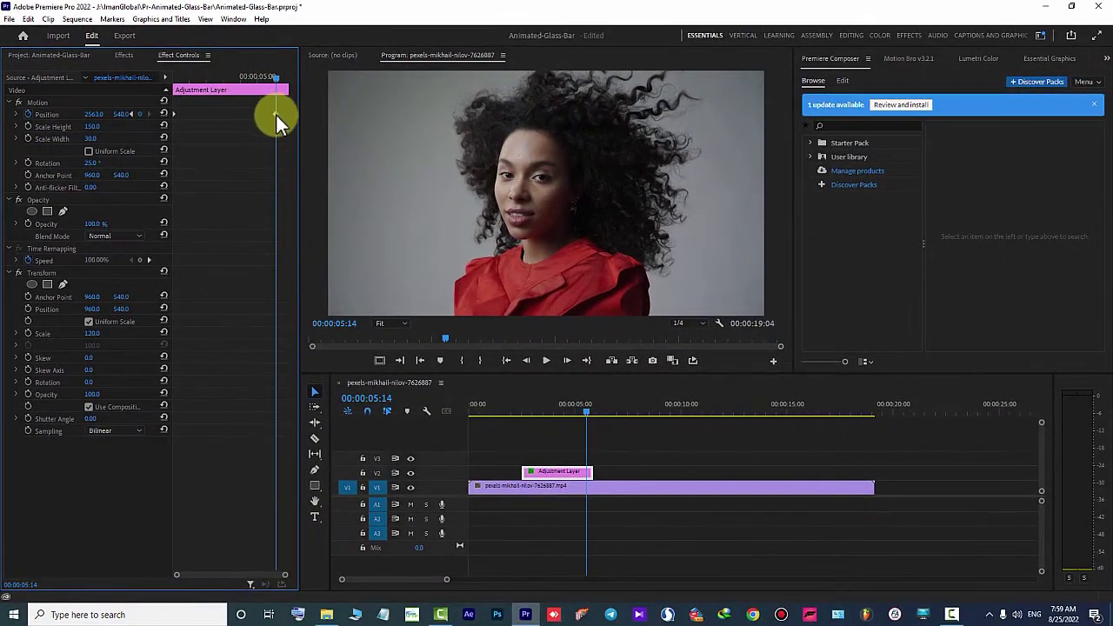
pyautogui.moveTo(276, 113); pyautogui.dragTo(326, 121)
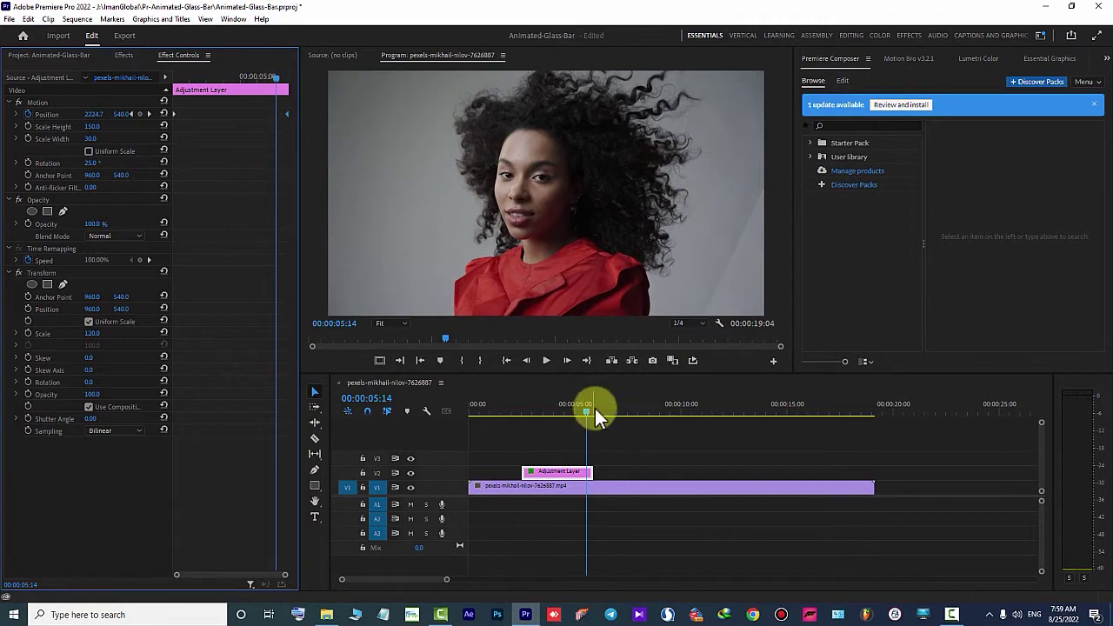
# Apply the Brightness & Contrast color correction effect to the adjustment layer on V2
pyautogui.moveTo(583, 413); pyautogui.dragTo(569, 494)
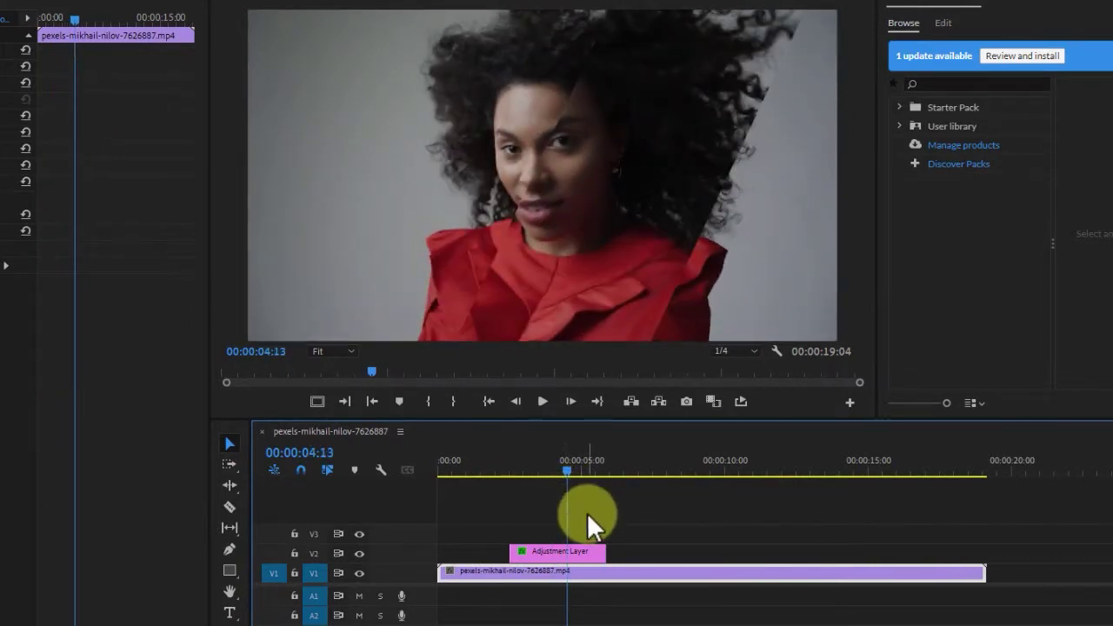
pyautogui.click(574, 553)
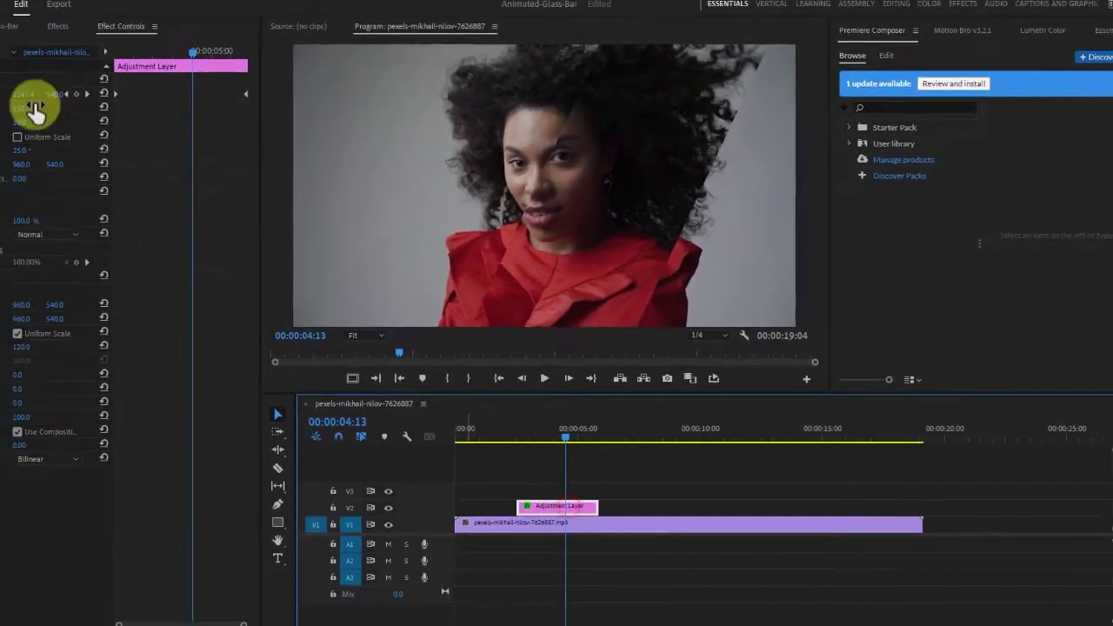
pyautogui.click(57, 26)
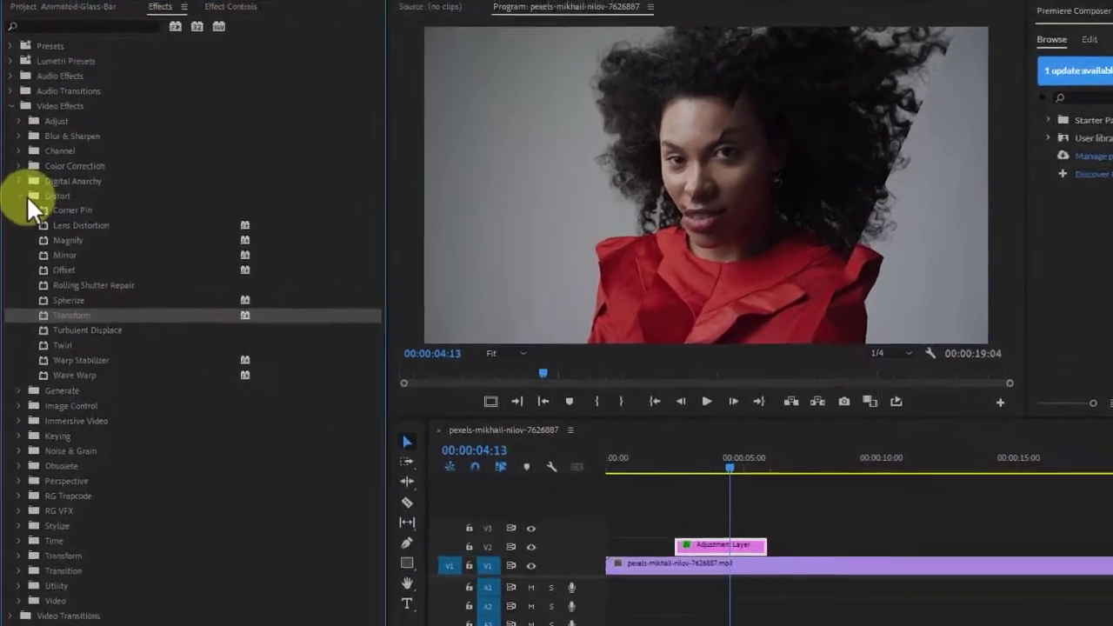
pyautogui.click(21, 196)
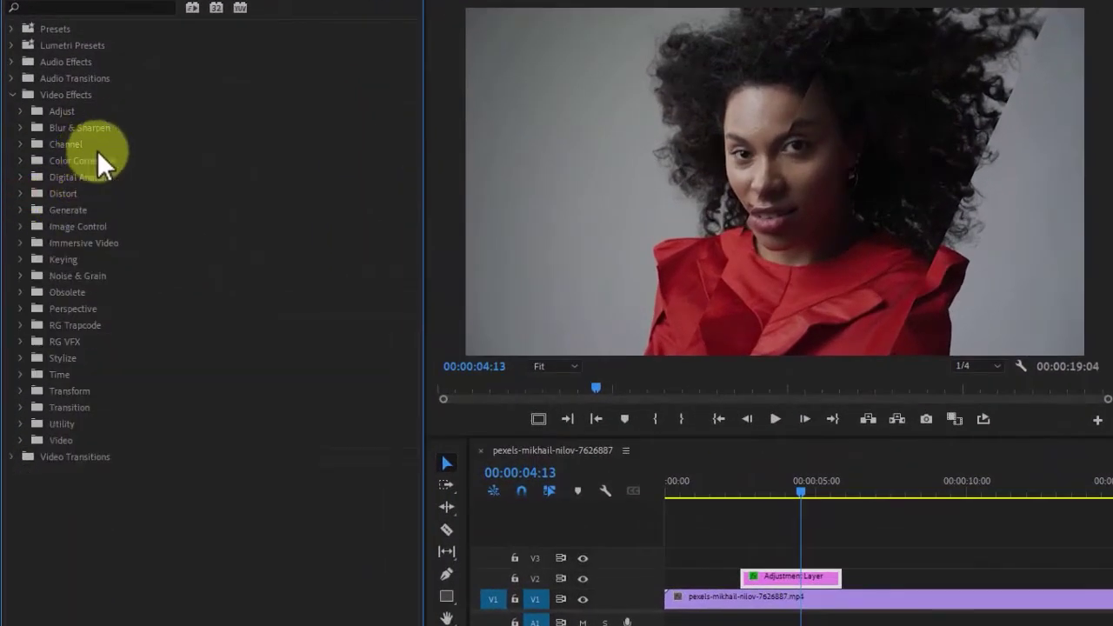
pyautogui.click(77, 162)
pyautogui.click(20, 161)
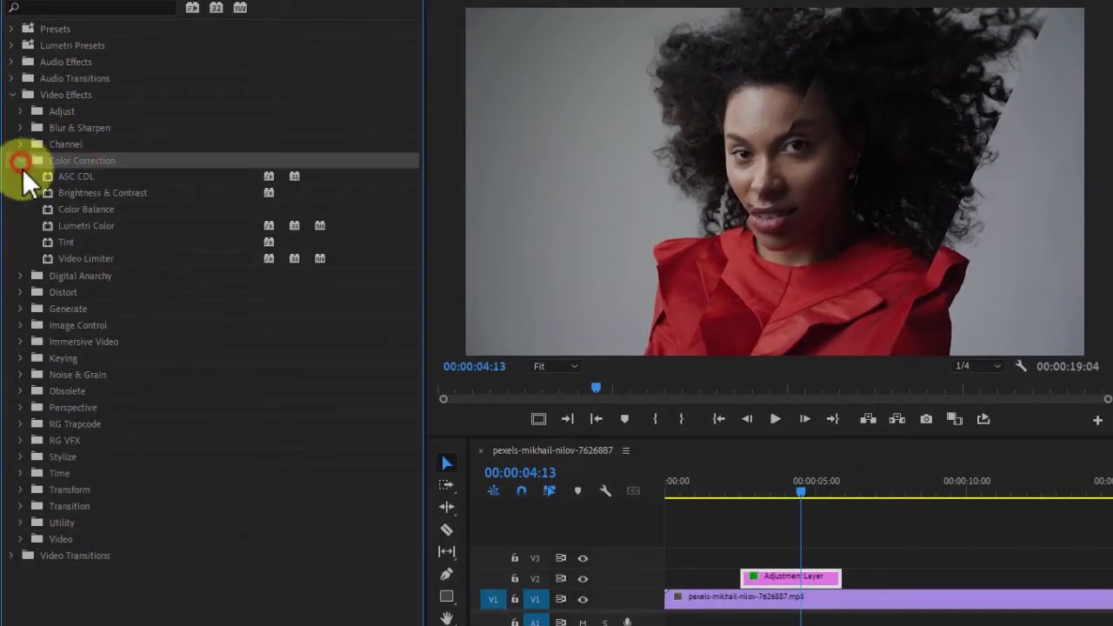
pyautogui.click(84, 192)
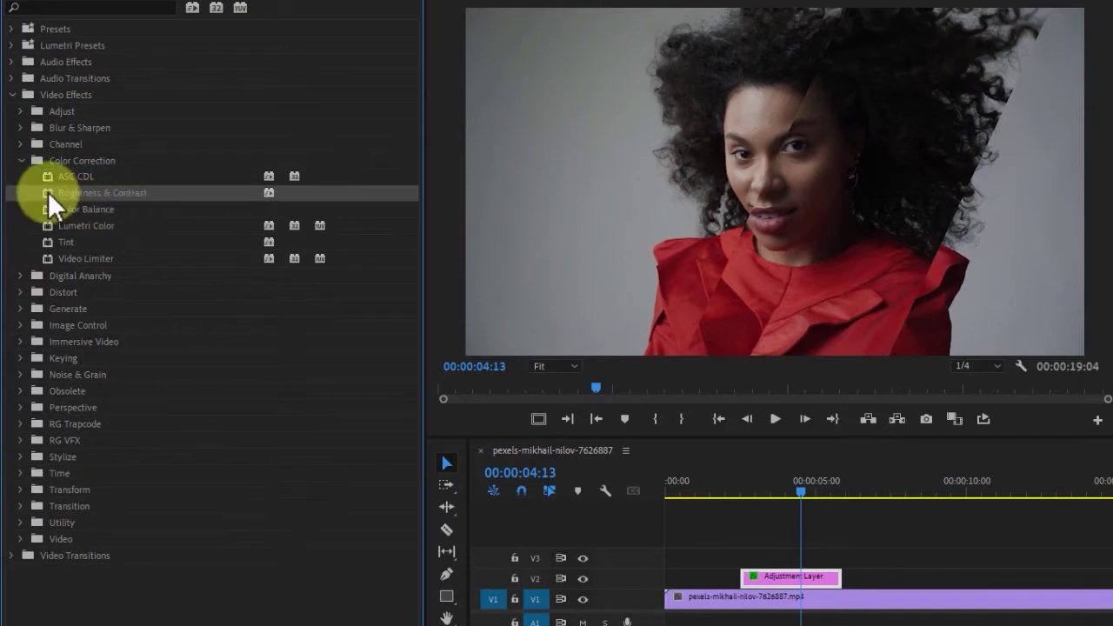
pyautogui.moveTo(48, 191); pyautogui.dragTo(813, 581)
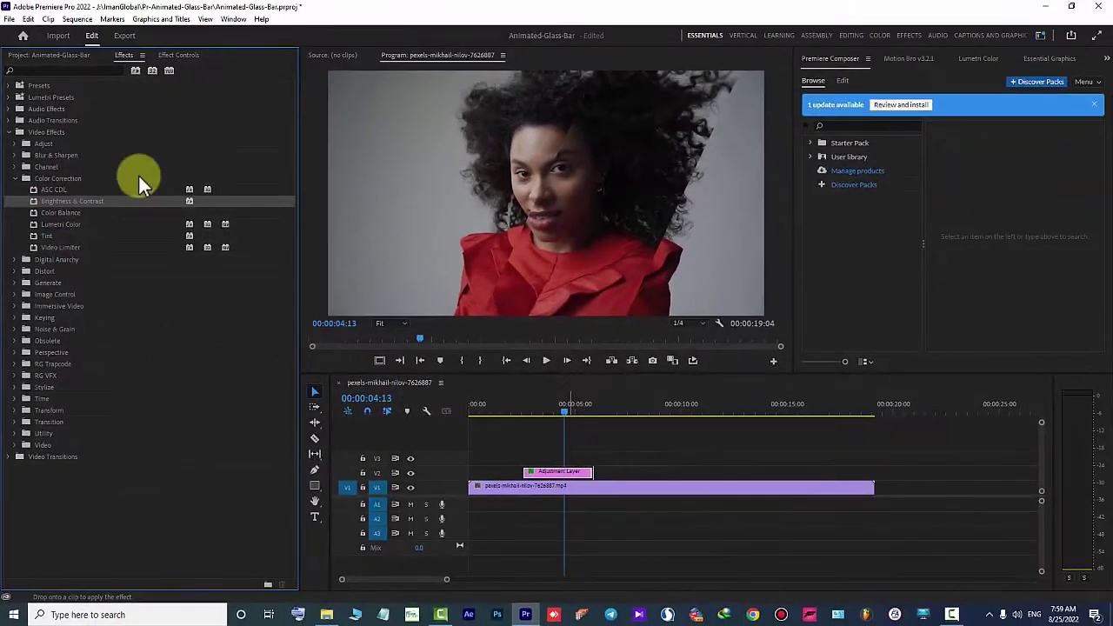
# Set the adjustment layer's Brightness to 40 and Contrast to 30 in the Brightness & Contrast effect
pyautogui.click(180, 55)
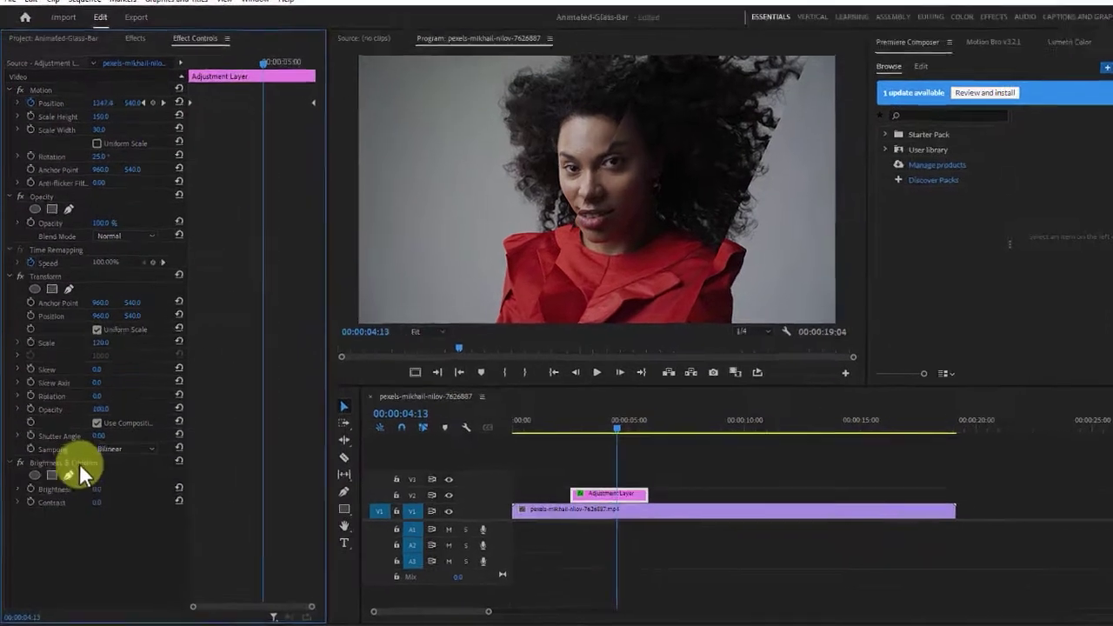
pyautogui.click(90, 468)
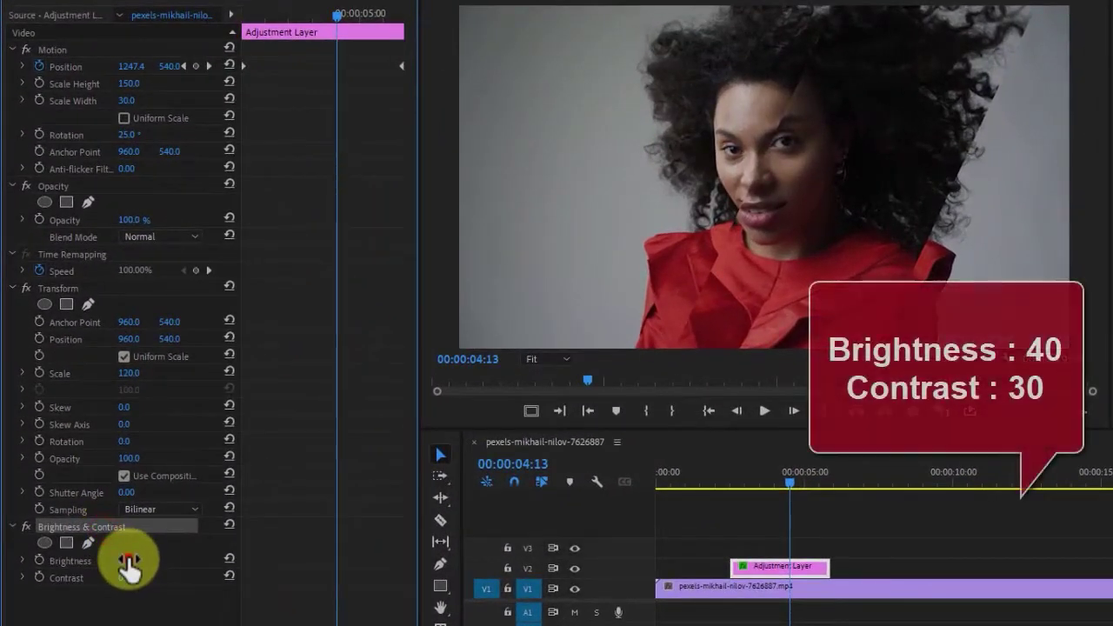
pyautogui.click(129, 561)
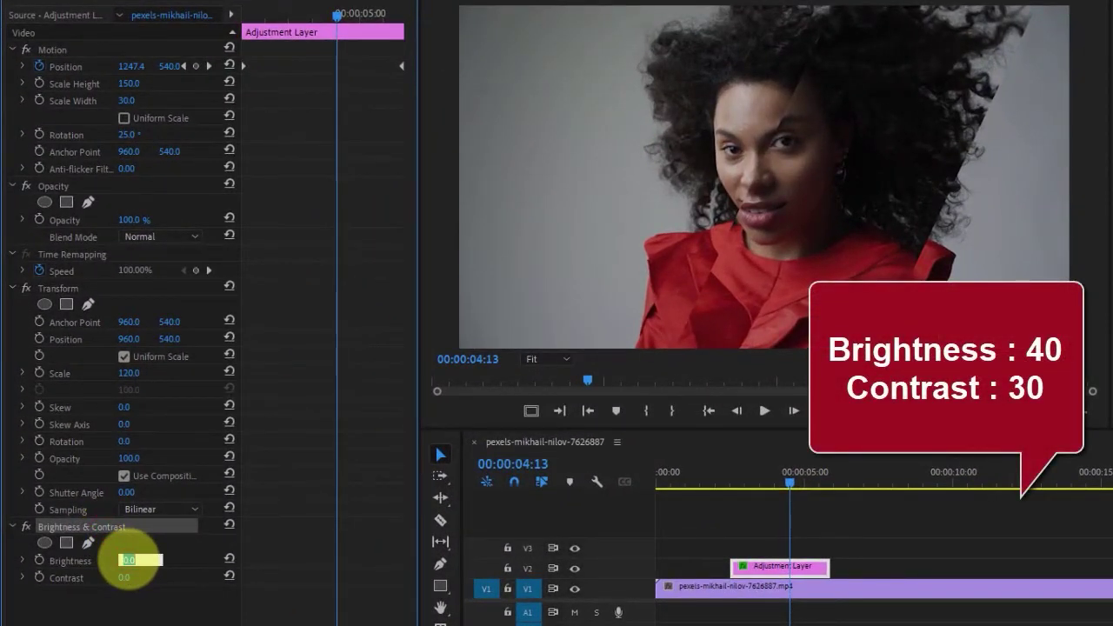
pyautogui.press('Return')
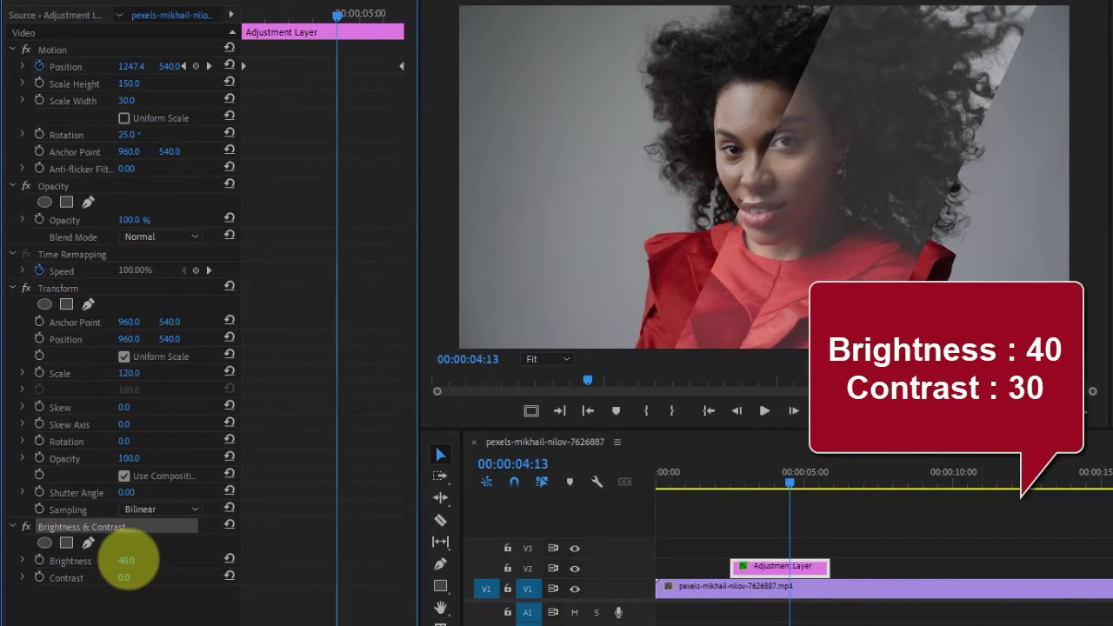
pyautogui.click(126, 578)
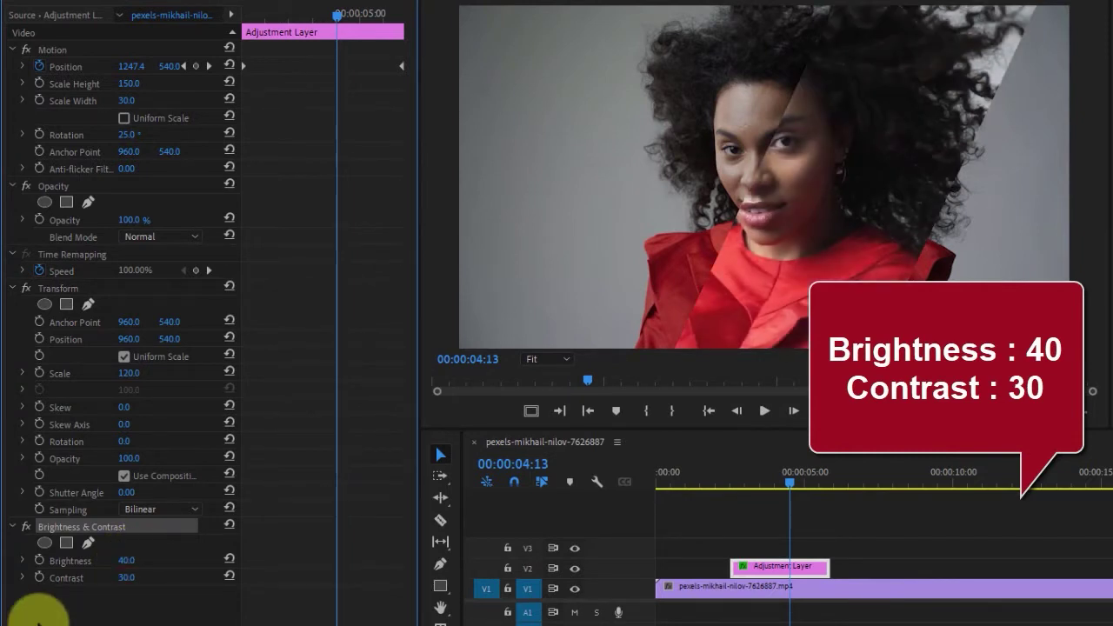
# Move the adjustment layer on V2 so that it starts at 00:00:02:00
pyautogui.moveTo(787, 485)
pyautogui.mouseDown()
pyautogui.moveTo(757, 487)
pyautogui.moveTo(820, 499)
pyautogui.moveTo(747, 498)
pyautogui.moveTo(777, 500)
pyautogui.mouseUp()
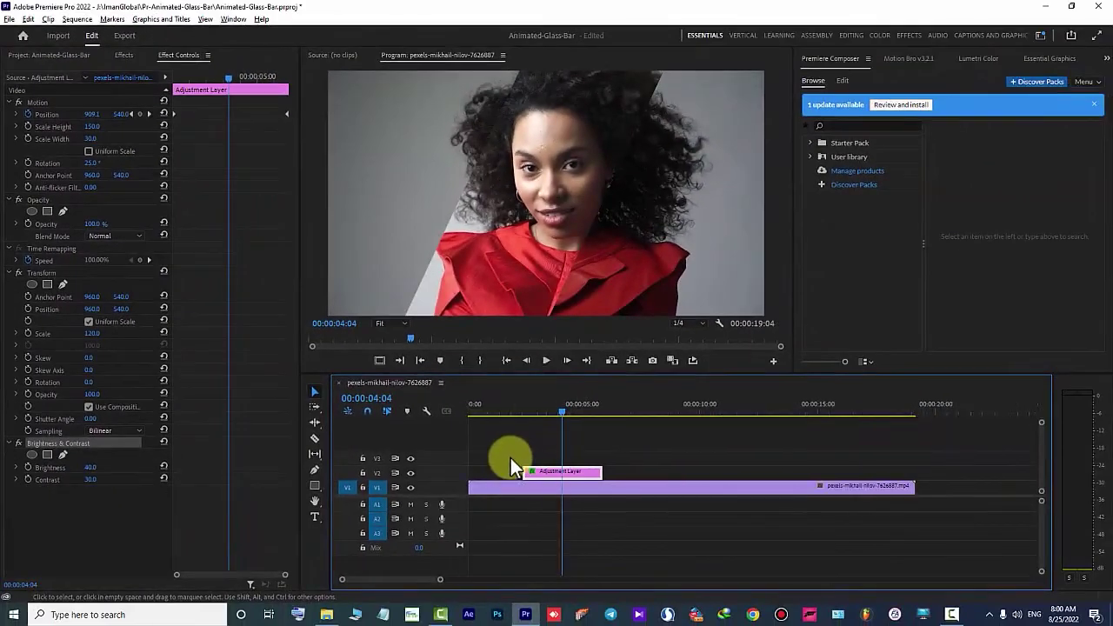
pyautogui.press('=')
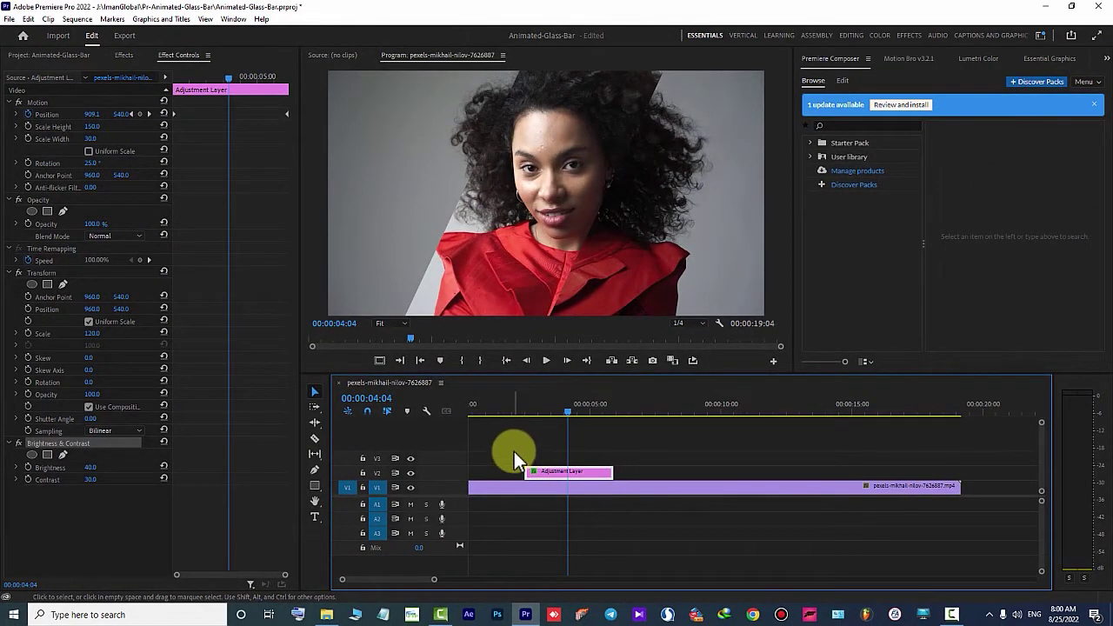
pyautogui.moveTo(527, 409); pyautogui.dragTo(514, 413)
pyautogui.press('=')
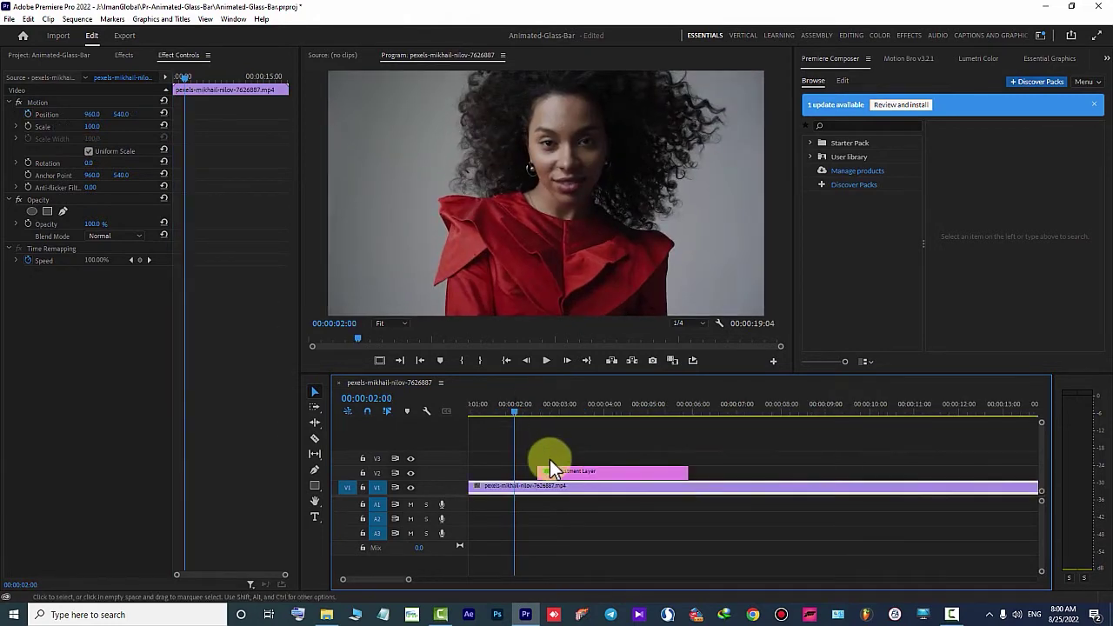
pyautogui.moveTo(567, 479); pyautogui.dragTo(543, 464)
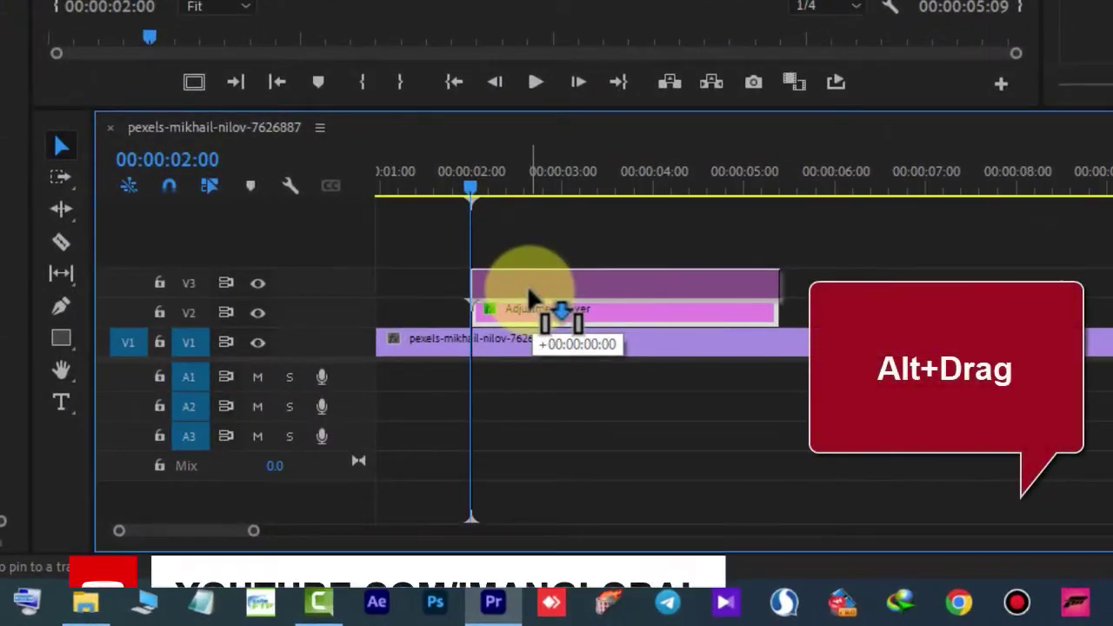
# Duplicate the V2 adjustment layer onto track V3 with the same start, and preview the overlap at 00:00:03:15
pyautogui.moveTo(528, 288); pyautogui.dragTo(529, 290)
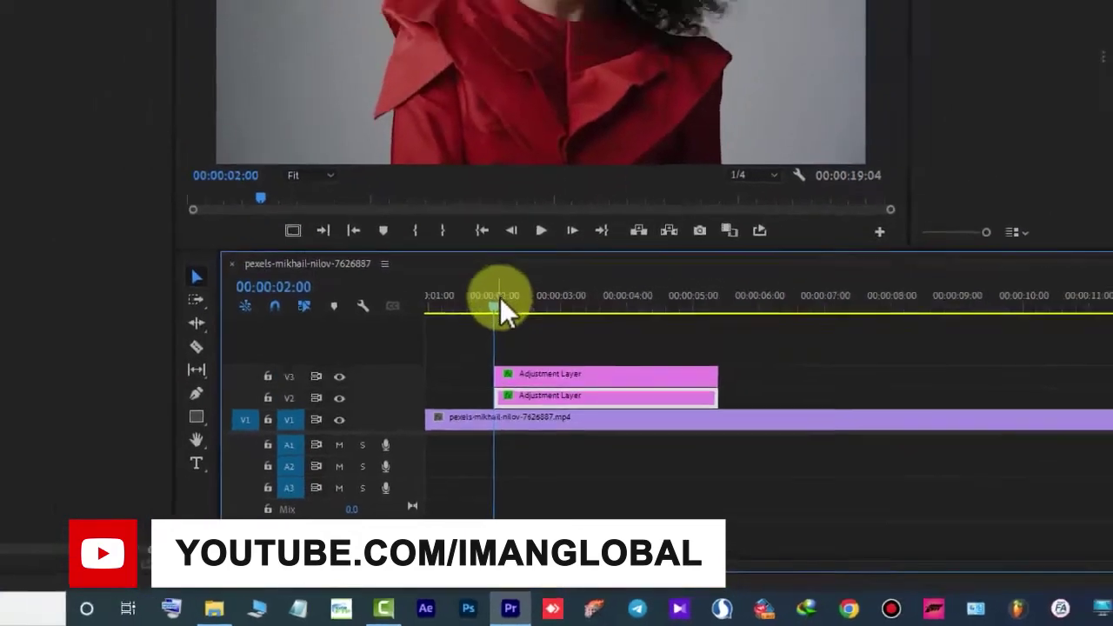
pyautogui.click(476, 179)
pyautogui.moveTo(520, 415); pyautogui.dragTo(585, 418)
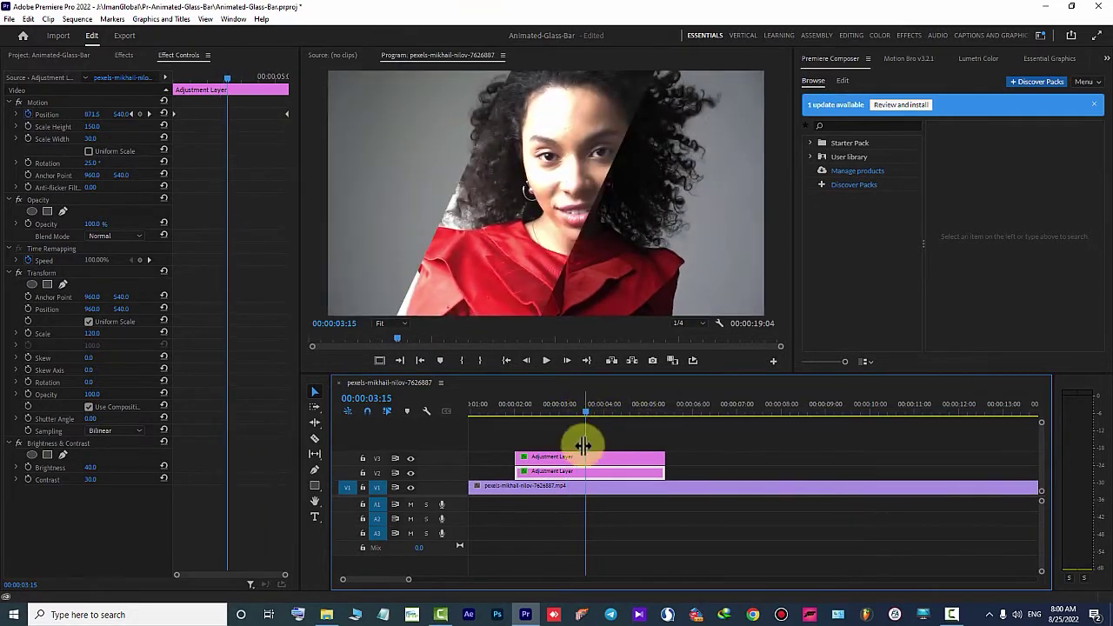
# Set both Brightness and Contrast to 5 in the Brightness & Contrast effect of the V3 adjustment layer
pyautogui.click(578, 458)
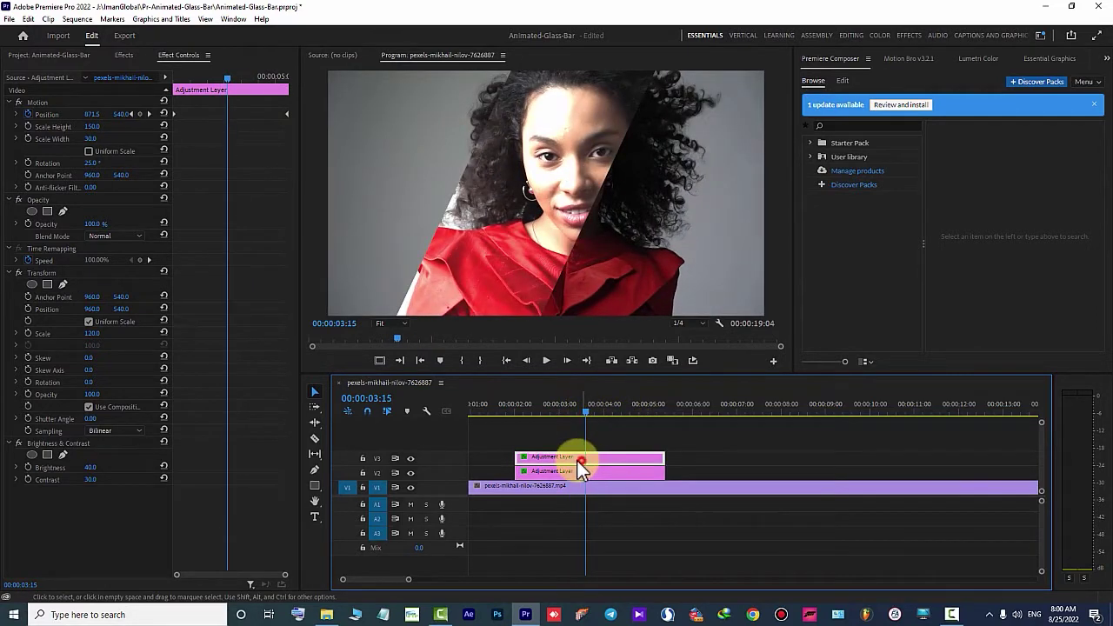
pyautogui.click(66, 444)
pyautogui.click(91, 468)
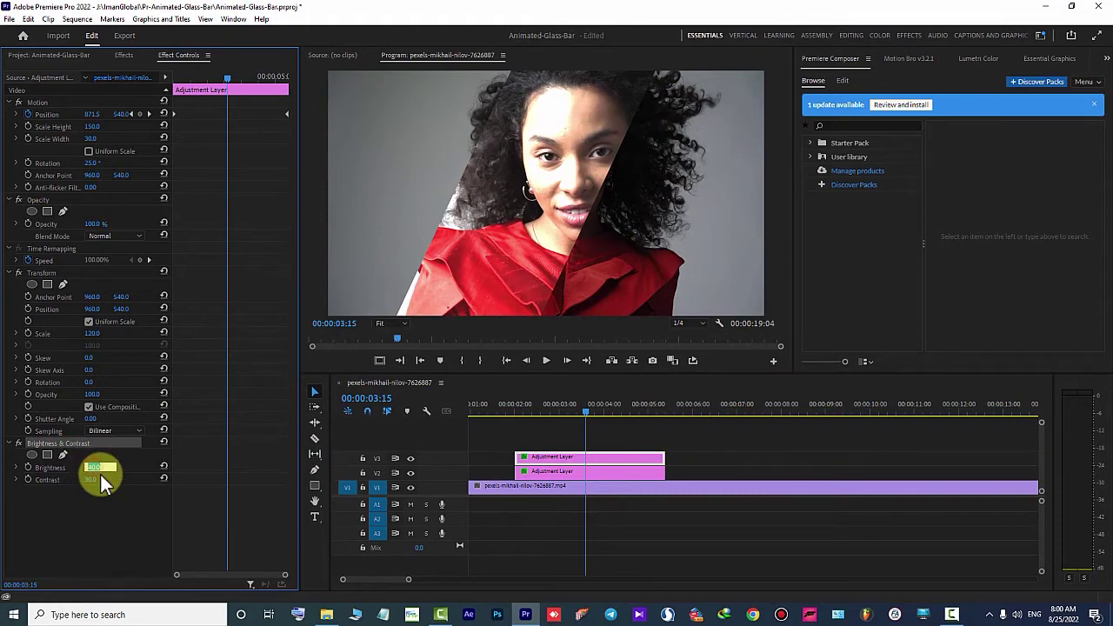
pyautogui.write('5')
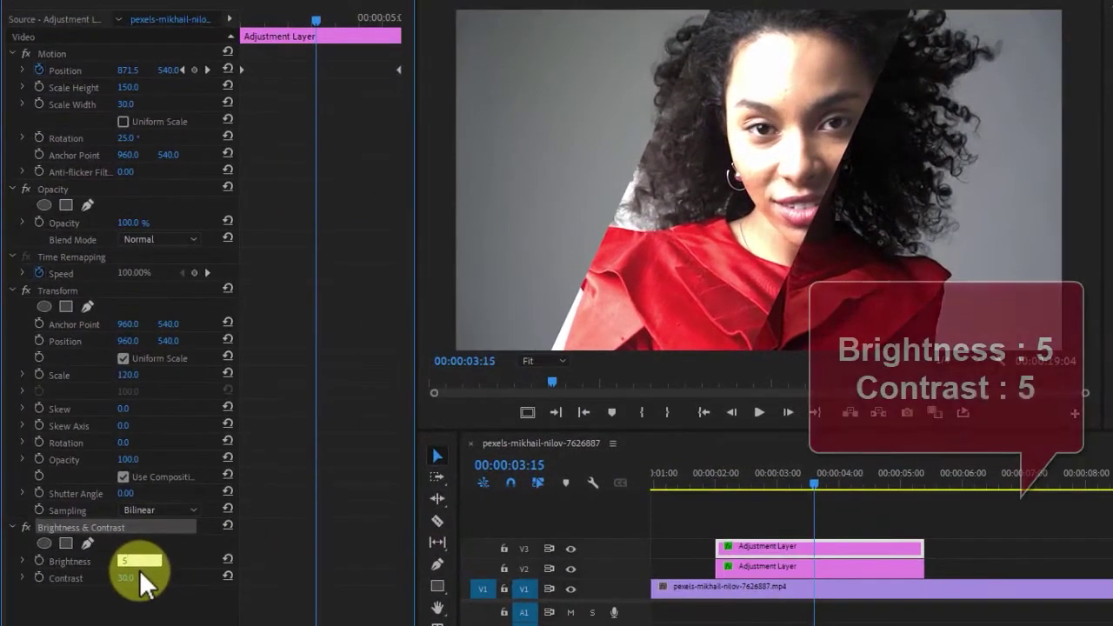
pyautogui.press('Return')
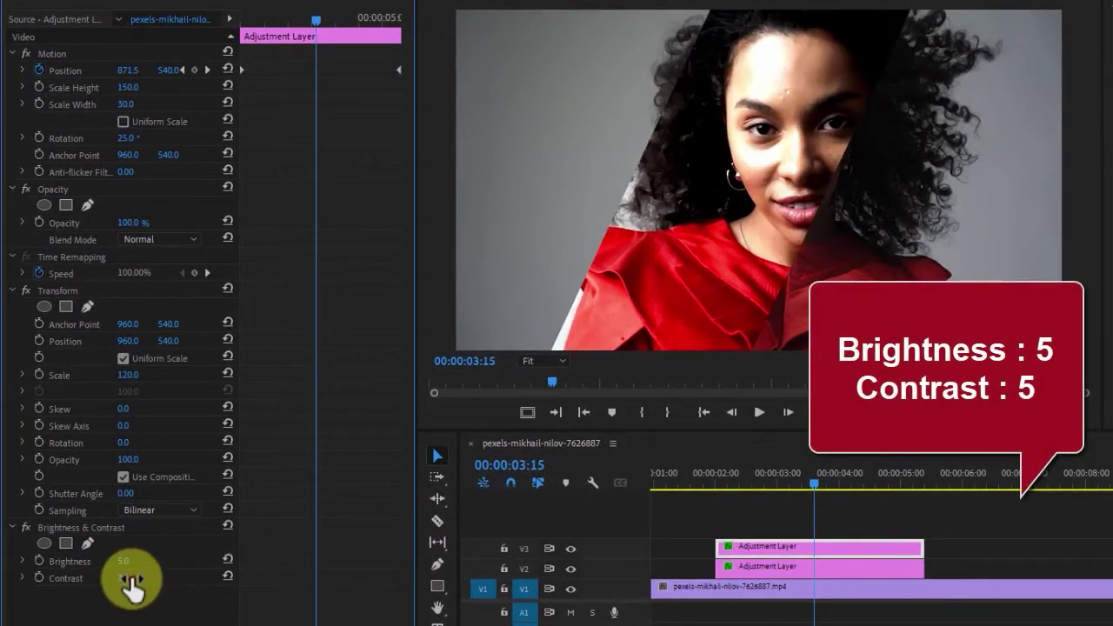
pyautogui.click(131, 578)
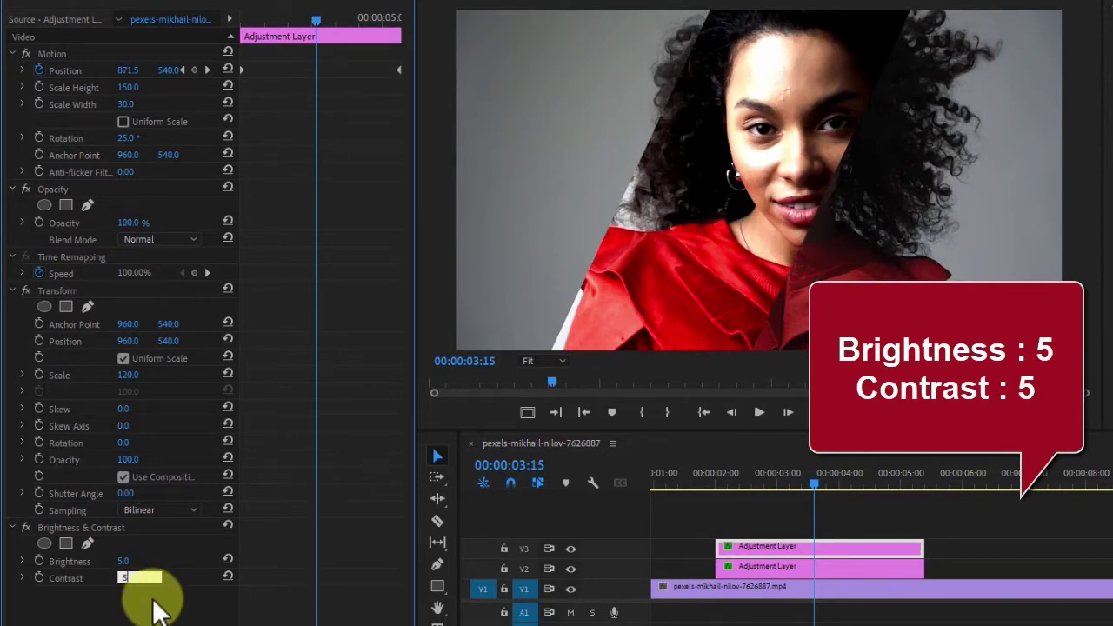
pyautogui.press('Return')
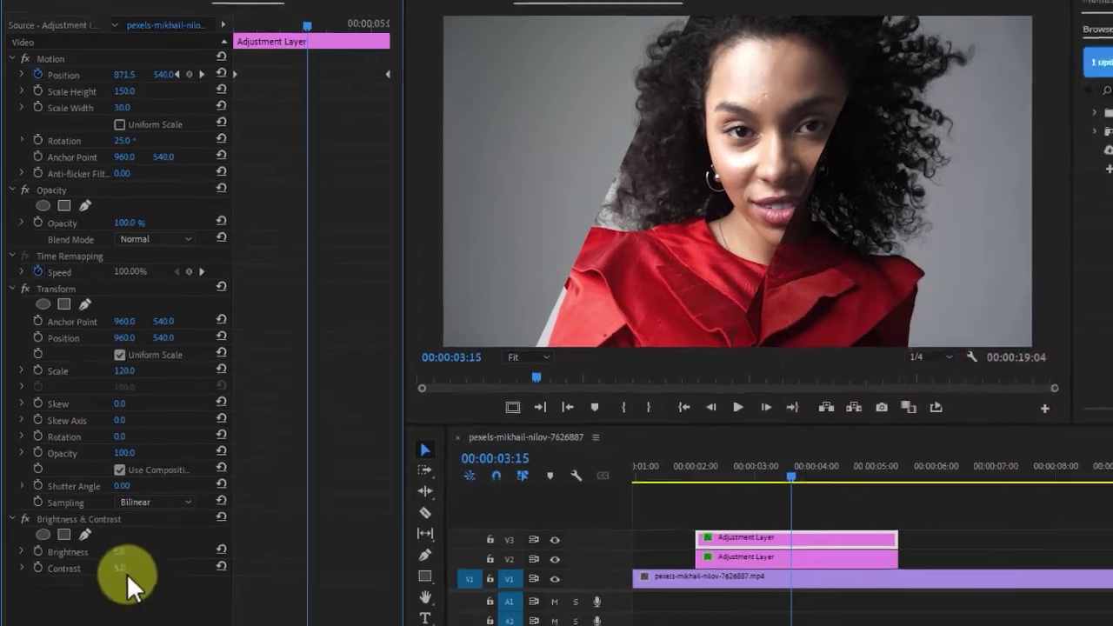
# Preview the stacked glass bars, and duplicate the V3 adjustment layer onto a new track V4, starting at 00:00:02:01
pyautogui.click(766, 474)
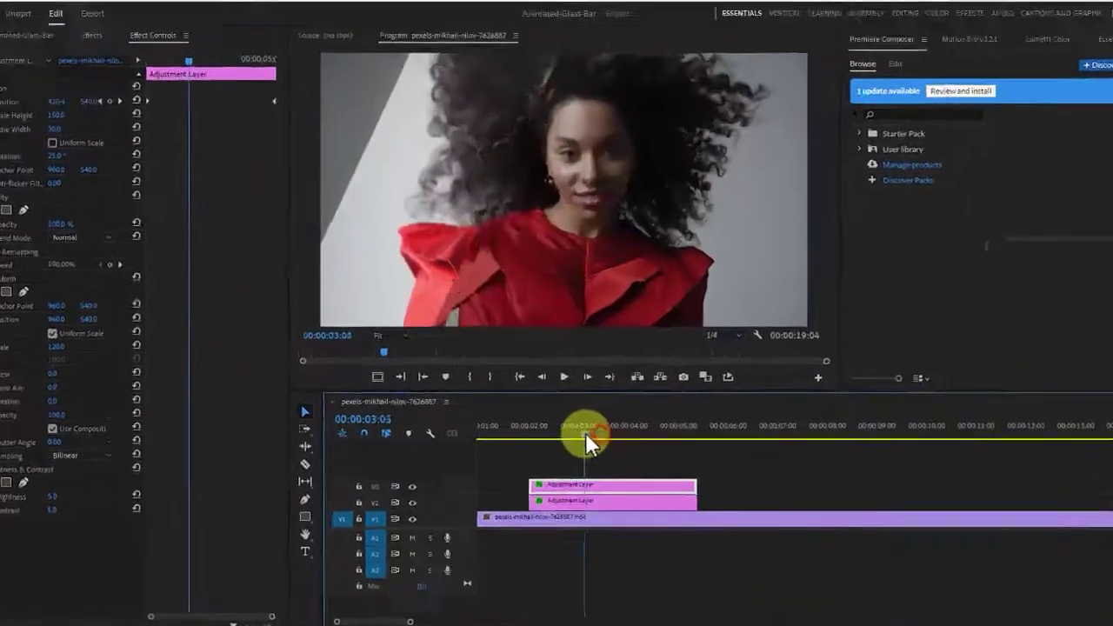
pyautogui.moveTo(585, 433); pyautogui.dragTo(662, 457)
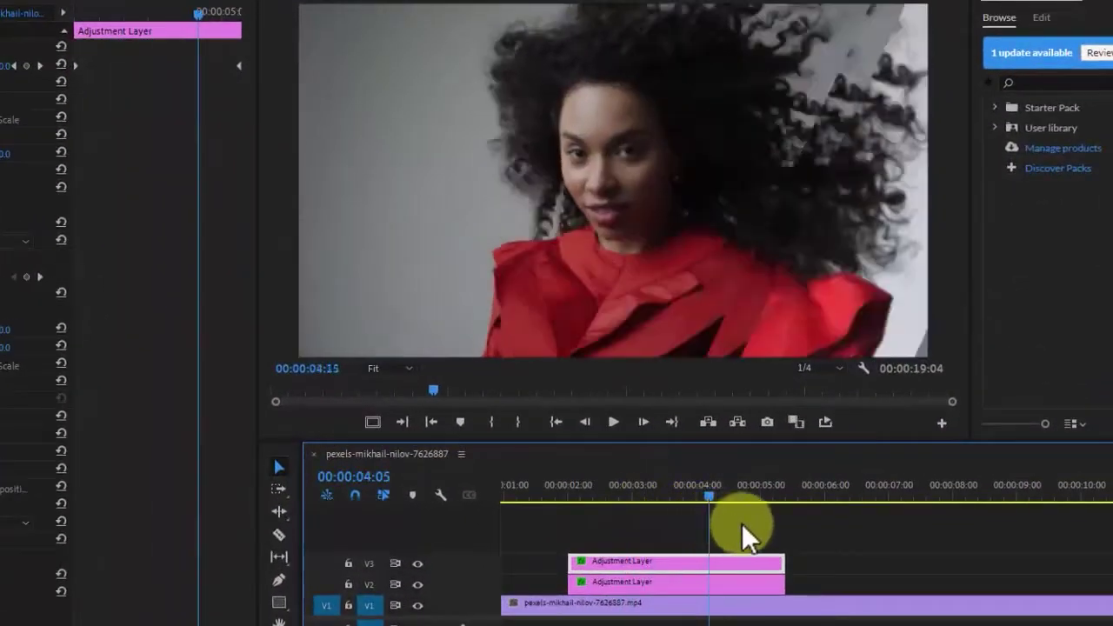
pyautogui.moveTo(742, 524); pyautogui.dragTo(570, 513)
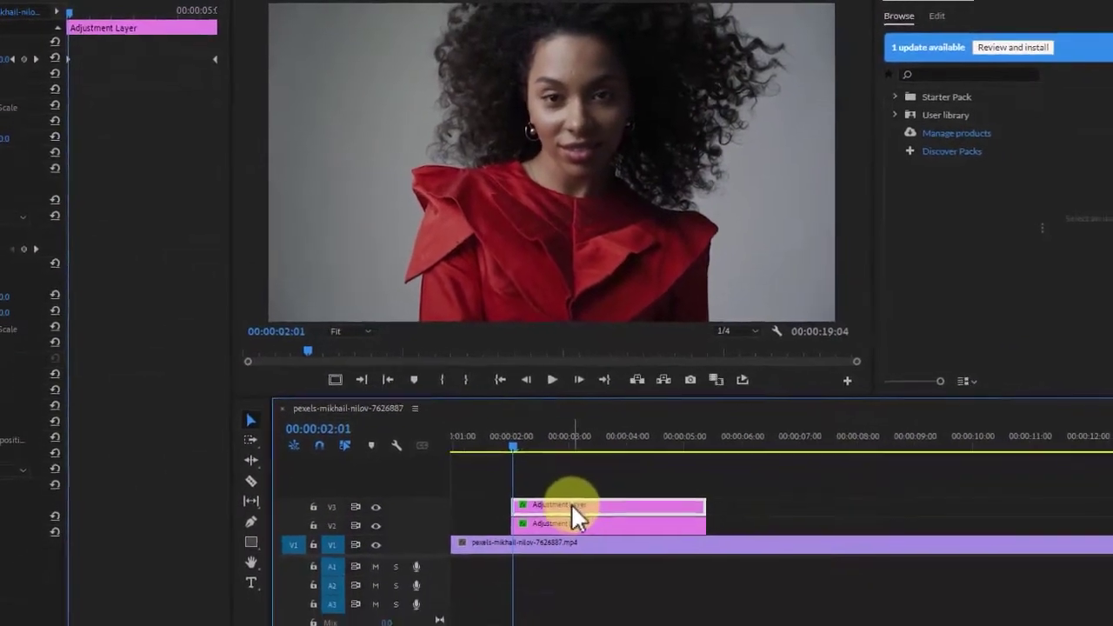
pyautogui.moveTo(617, 543); pyautogui.dragTo(619, 543)
pyautogui.moveTo(557, 489); pyautogui.dragTo(561, 471)
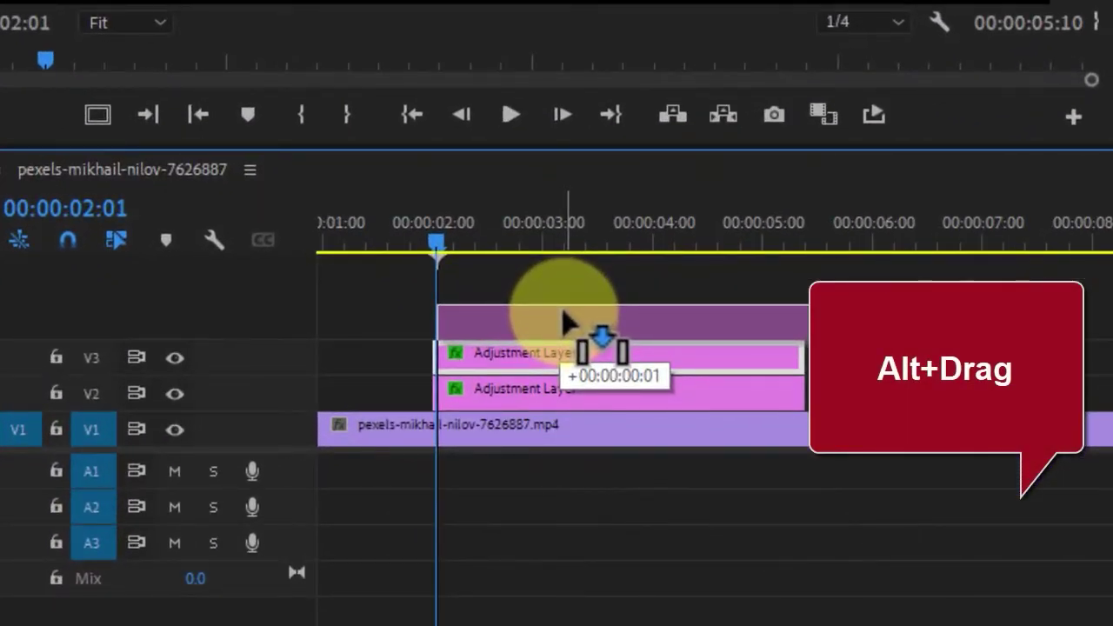
pyautogui.moveTo(567, 324); pyautogui.dragTo(566, 322)
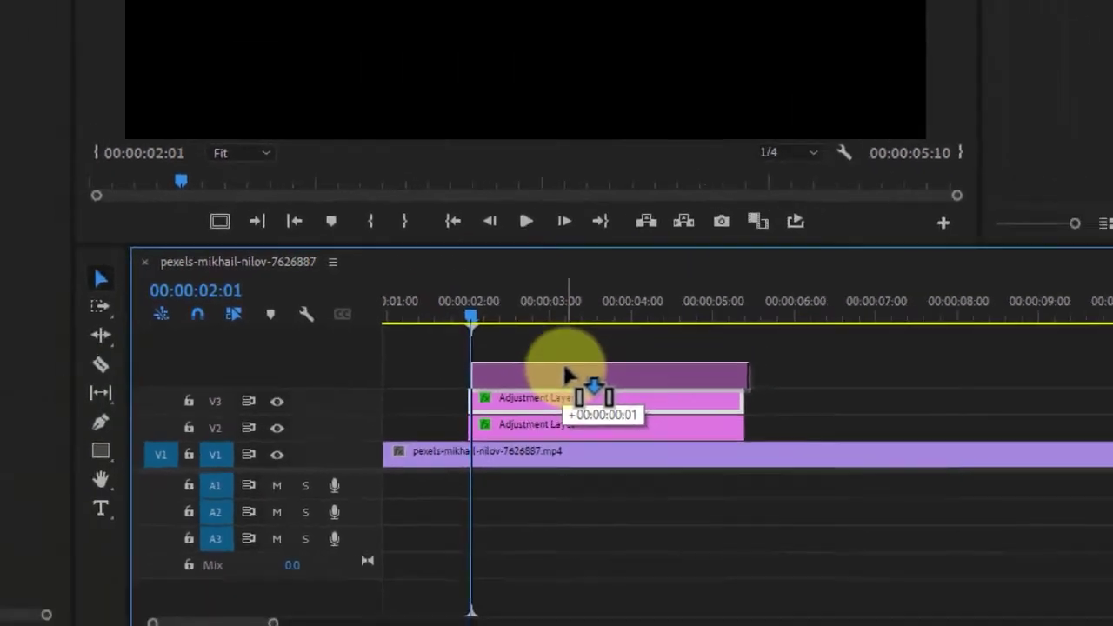
pyautogui.moveTo(567, 376); pyautogui.dragTo(564, 369)
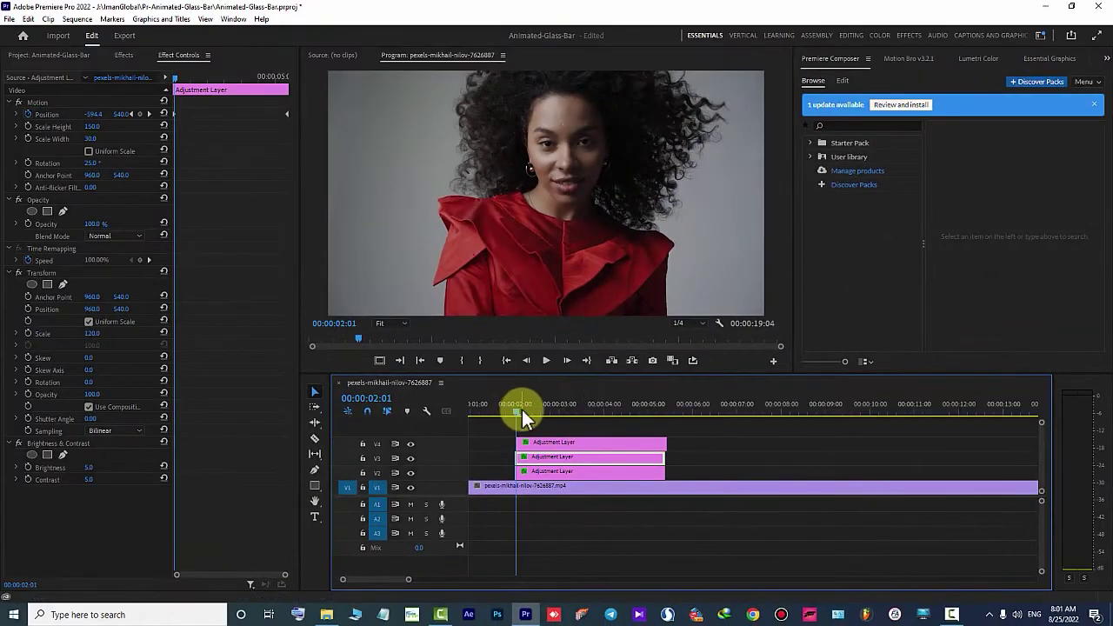
# Offset the V4 adjustment layer to start at 00:00:02:13, and preview the staggered bars up to 00:00:03:18
pyautogui.moveTo(522, 410); pyautogui.dragTo(540, 412)
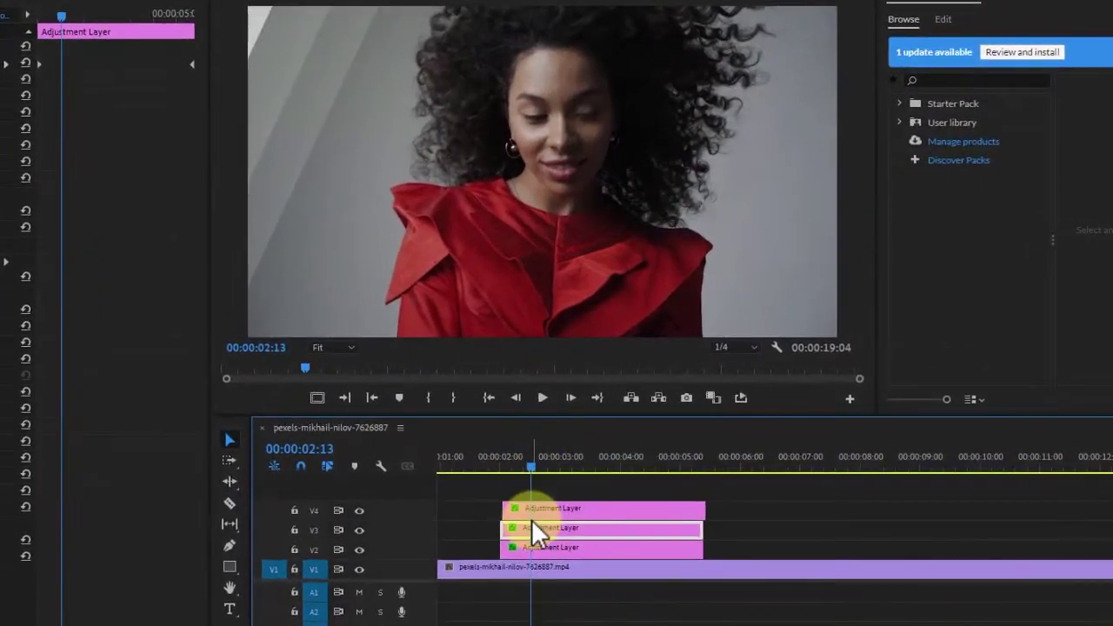
pyautogui.moveTo(548, 513); pyautogui.dragTo(575, 514)
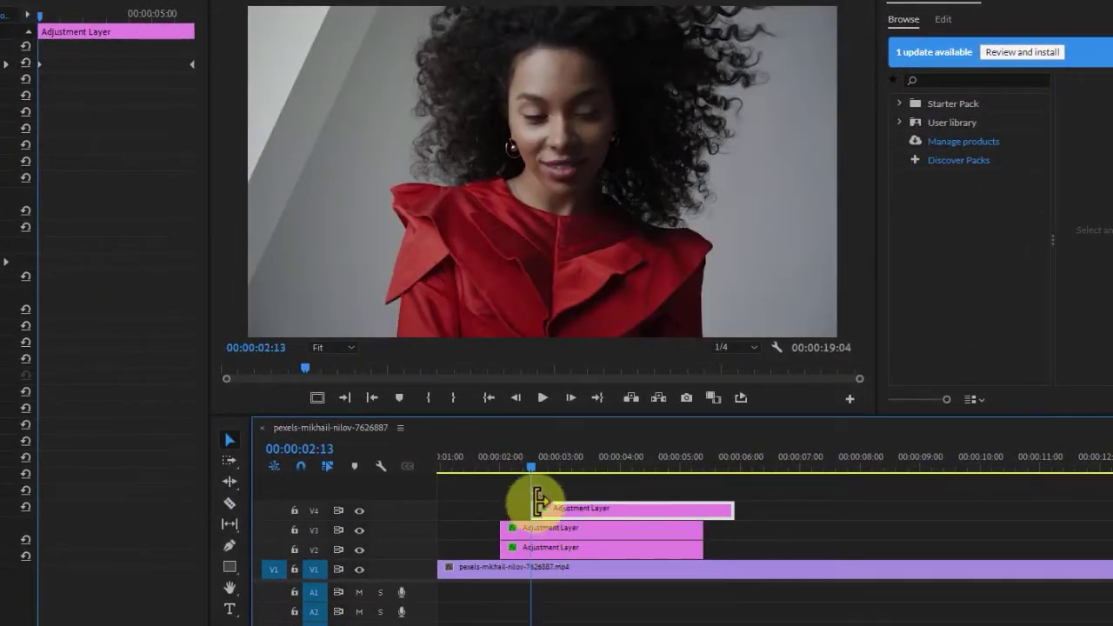
pyautogui.moveTo(533, 463); pyautogui.dragTo(603, 490)
# Duplicate the V4 adjustment layer onto a new track V5 with the same start
pyautogui.click(571, 513)
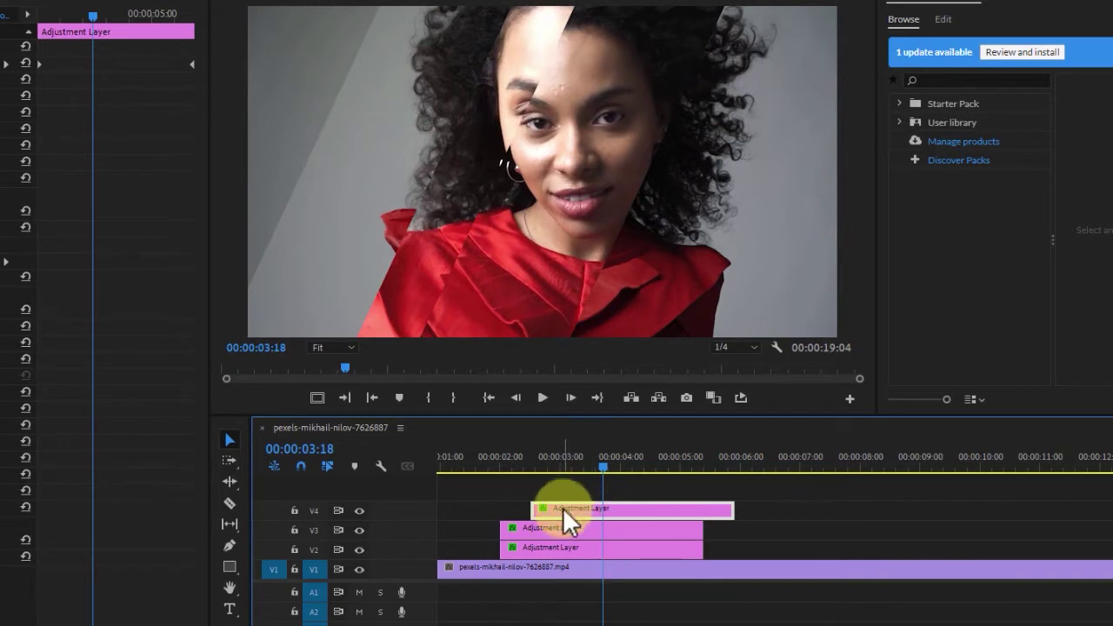
pyautogui.click(418, 590)
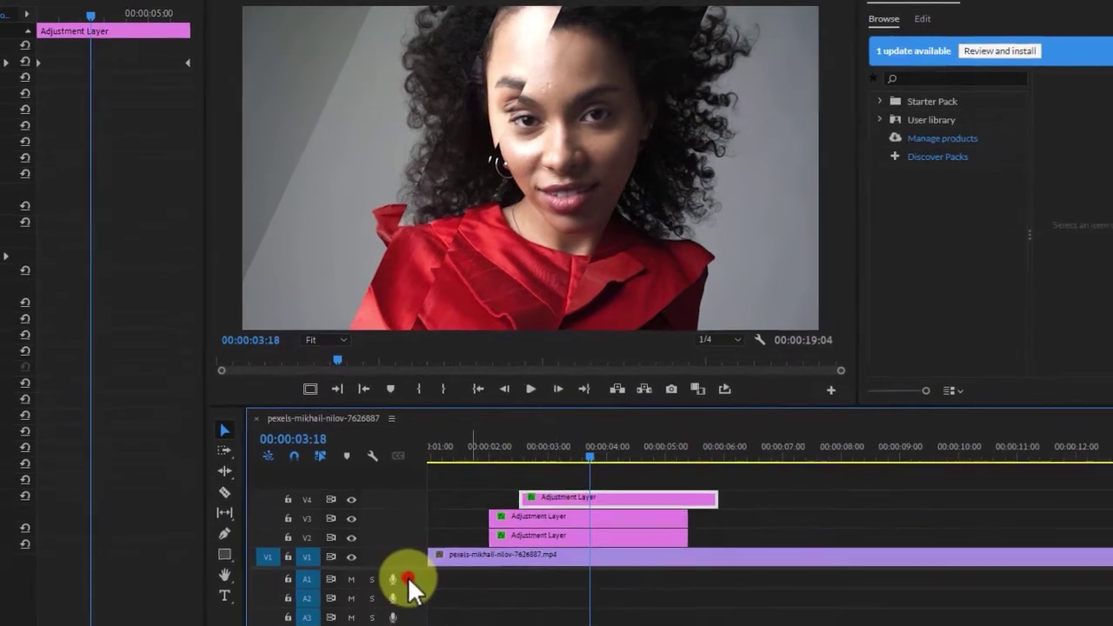
pyautogui.moveTo(410, 582); pyautogui.dragTo(423, 621)
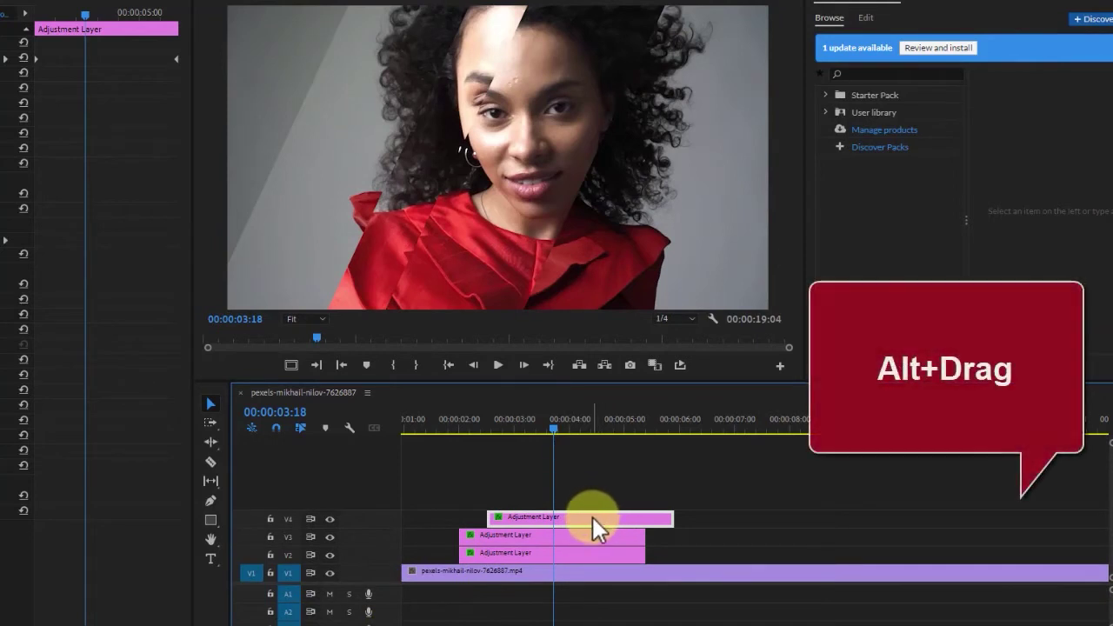
pyautogui.moveTo(592, 515); pyautogui.dragTo(592, 503)
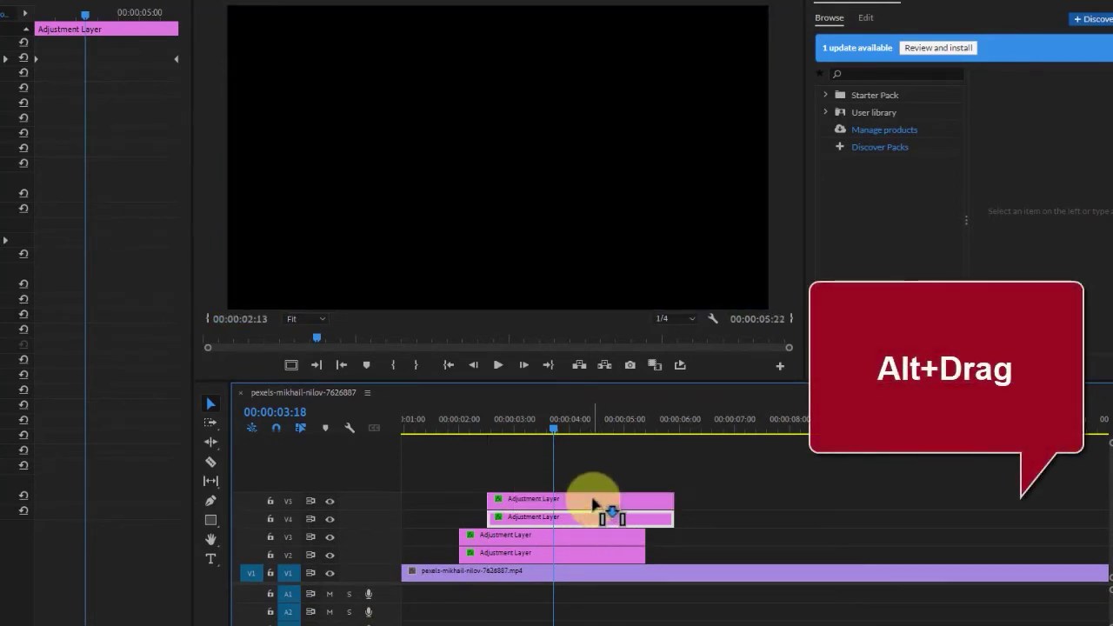
pyautogui.moveTo(593, 505); pyautogui.dragTo(591, 503)
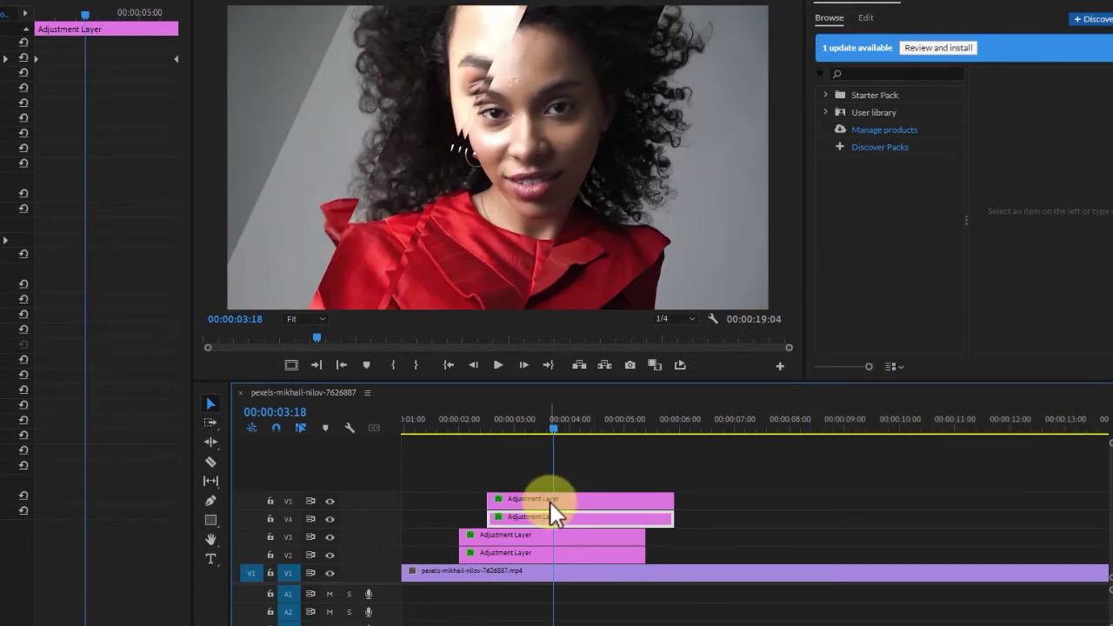
# Offset the V5 adjustment layer to start at 00:00:02:18, and preview the bars up to 00:00:04:21
pyautogui.click(498, 420)
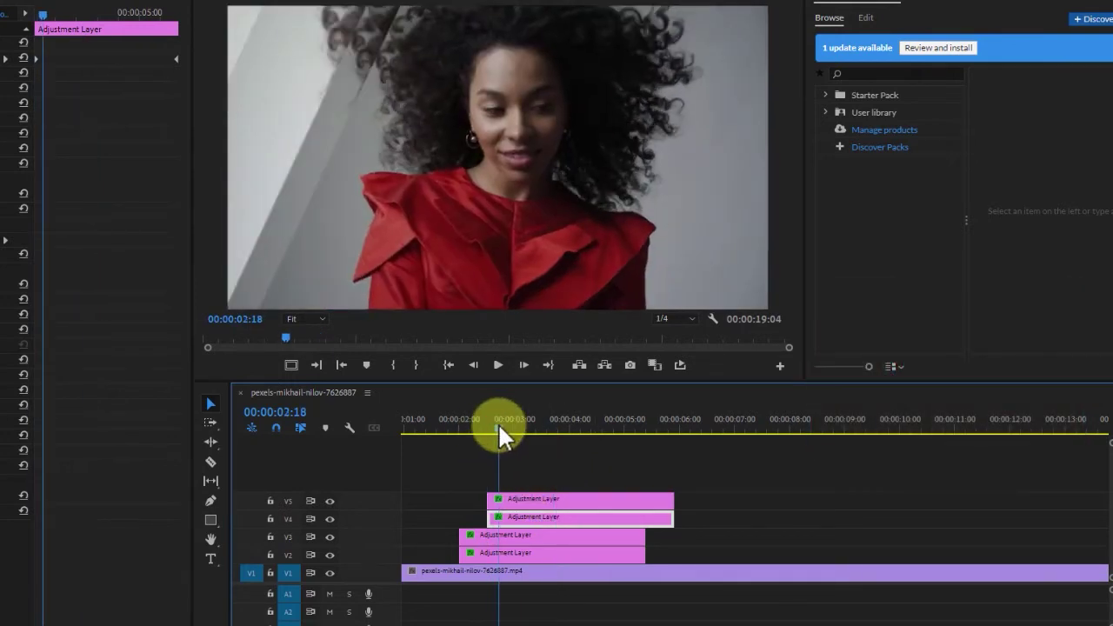
pyautogui.moveTo(509, 501); pyautogui.dragTo(522, 502)
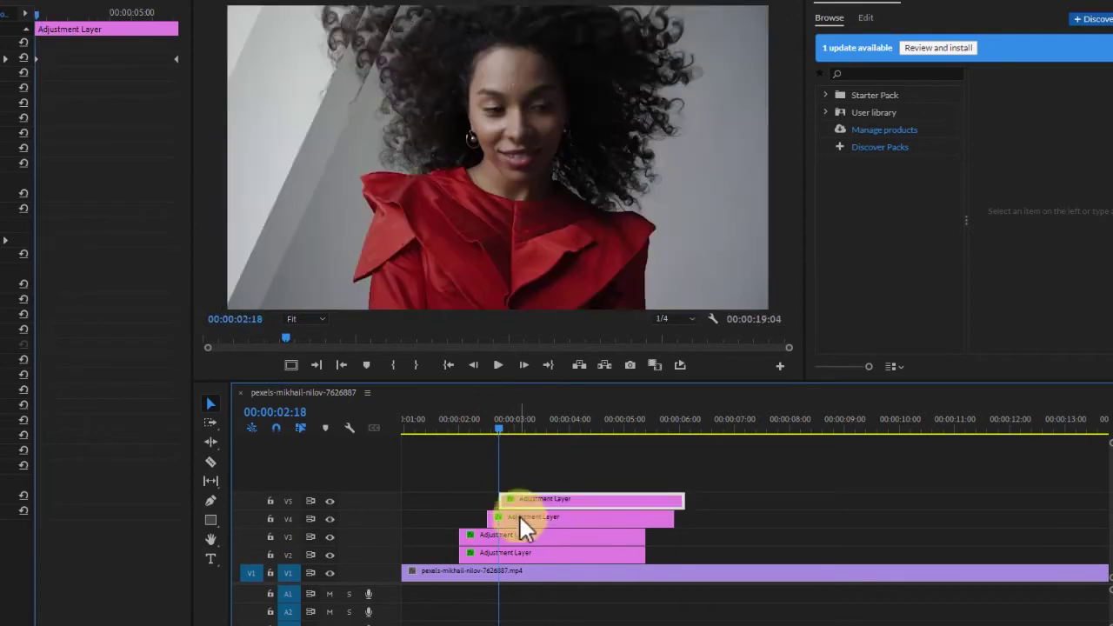
pyautogui.moveTo(498, 428); pyautogui.dragTo(615, 423)
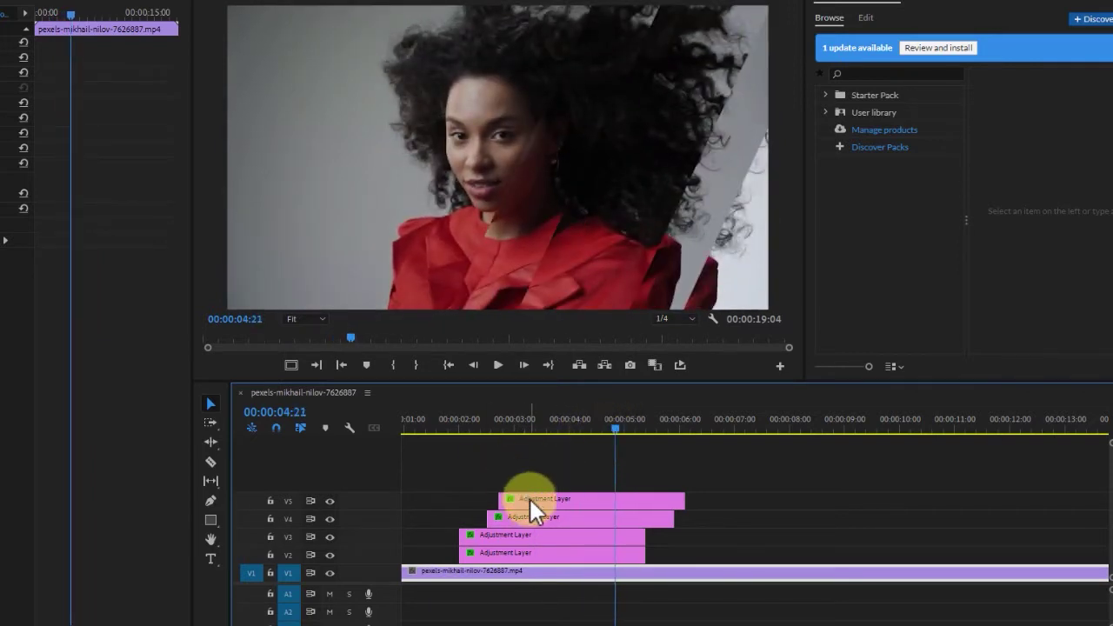
# Duplicate the V5 adjustment layer onto a new track V6, offset its start to just before 00:00:03:00, and preview up to 00:00:04:04
pyautogui.click(552, 501)
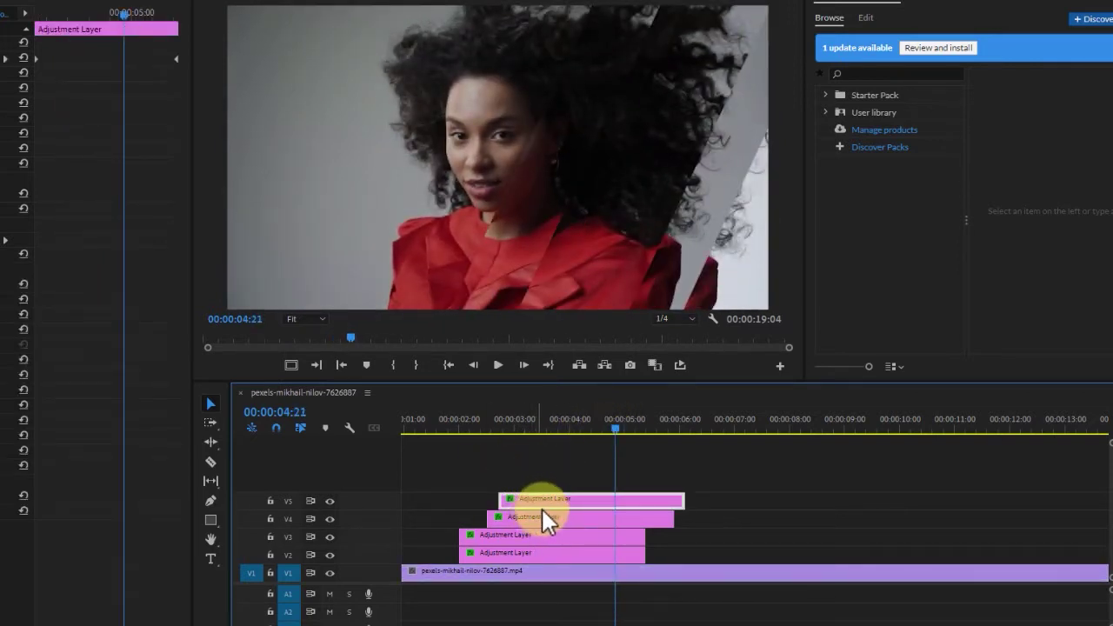
pyautogui.moveTo(549, 501); pyautogui.dragTo(544, 486)
pyautogui.moveTo(503, 416); pyautogui.dragTo(511, 419)
pyautogui.moveTo(521, 483); pyautogui.dragTo(535, 484)
pyautogui.moveTo(511, 420); pyautogui.dragTo(577, 426)
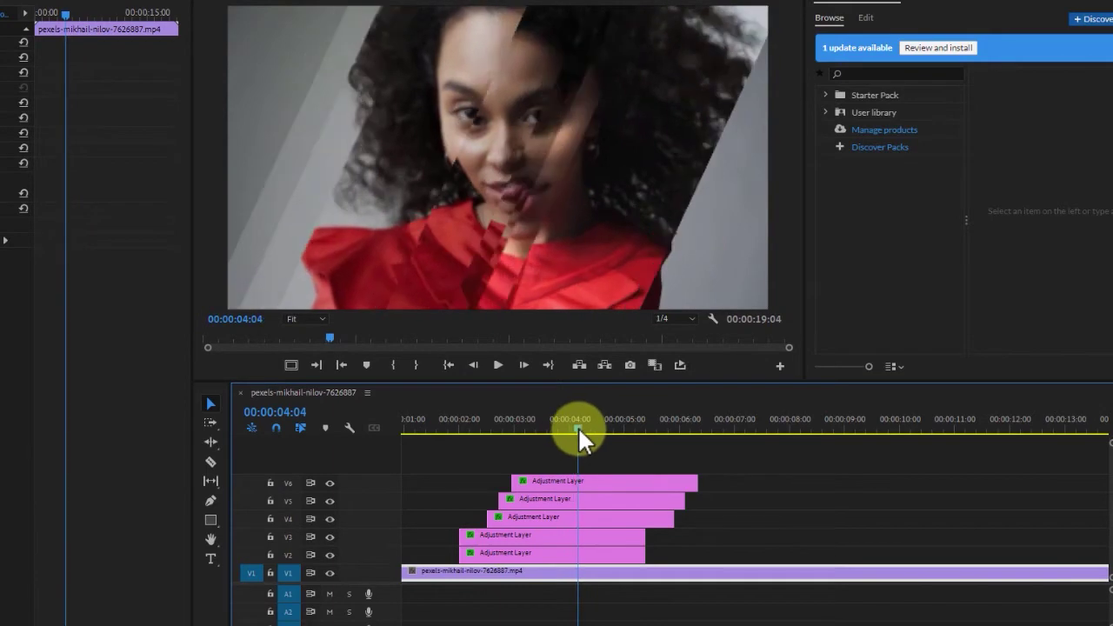
# Apply the Tint effect from Color Correction to the V2 adjustment layer, and preview it up to 00:00:04:00
pyautogui.click(527, 551)
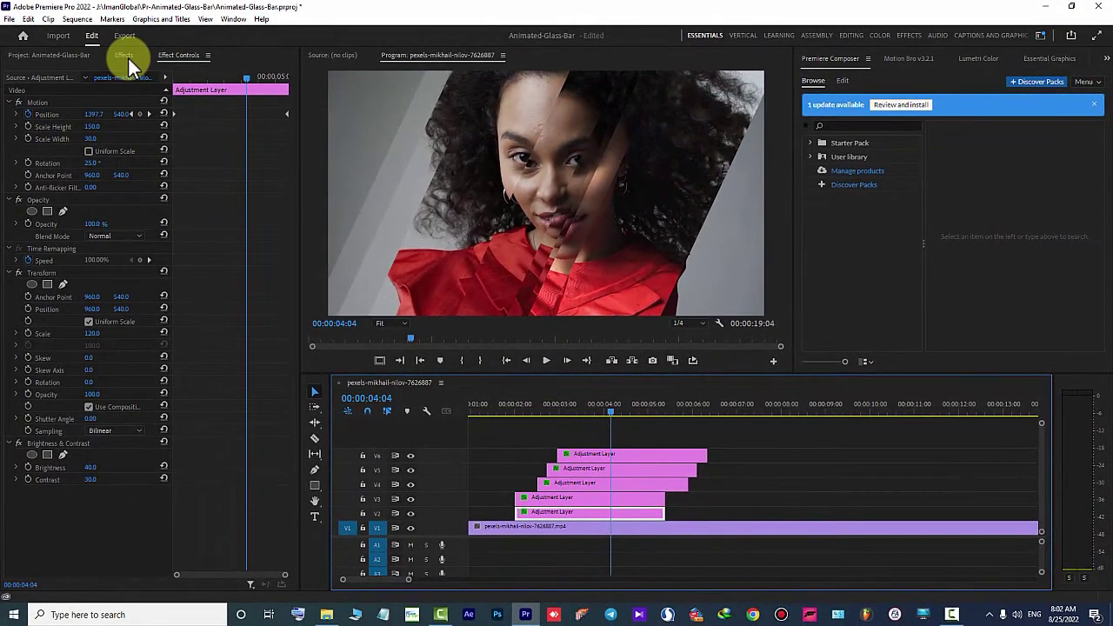
pyautogui.click(125, 56)
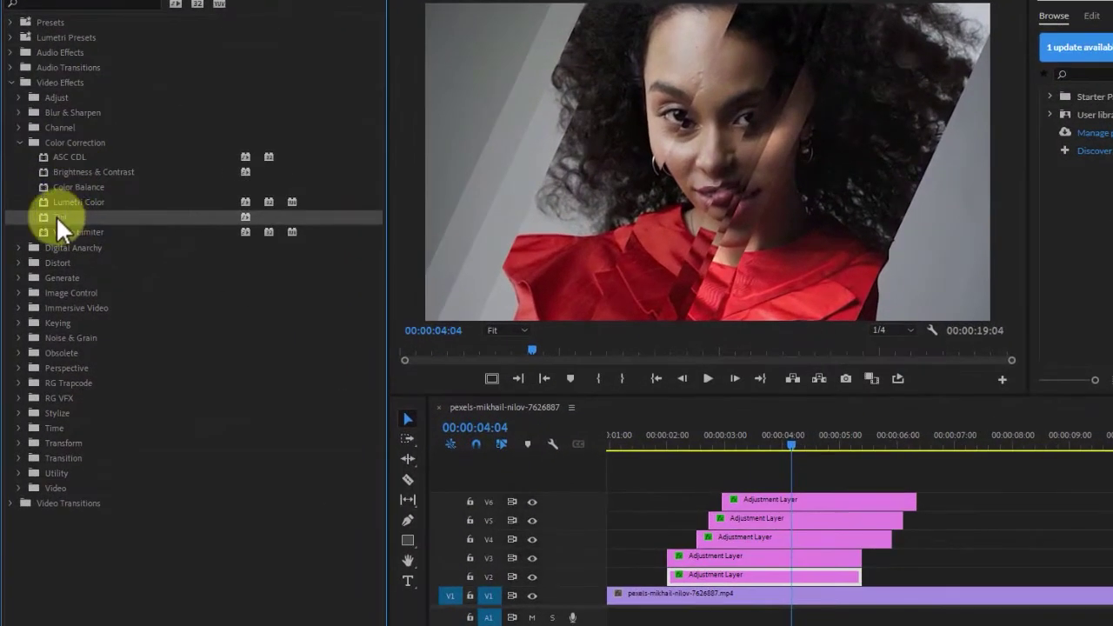
pyautogui.moveTo(56, 216); pyautogui.dragTo(782, 581)
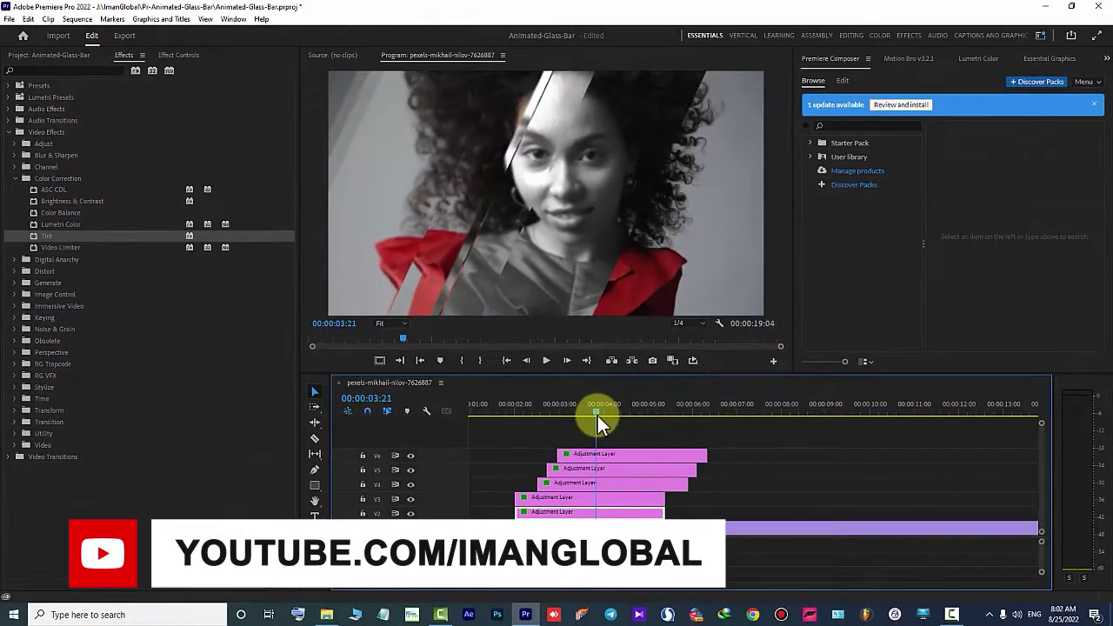
pyautogui.moveTo(750, 446); pyautogui.dragTo(759, 446)
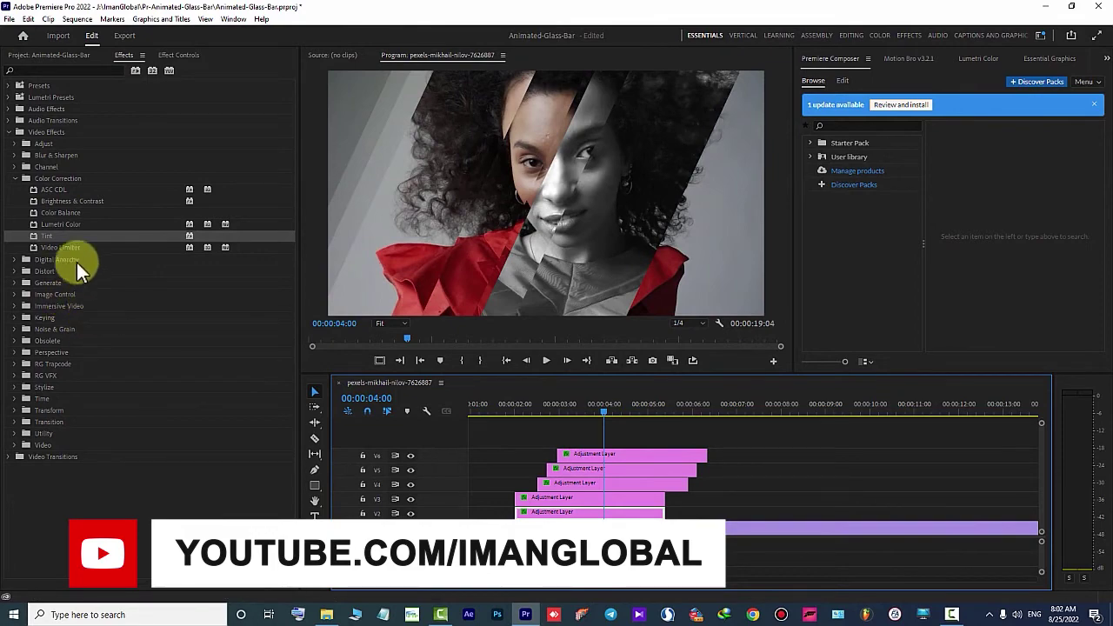
# Set the Map Black To colour in the V2 layer's Tint effect to a dark blue, refining it to 06007D
pyautogui.click(184, 55)
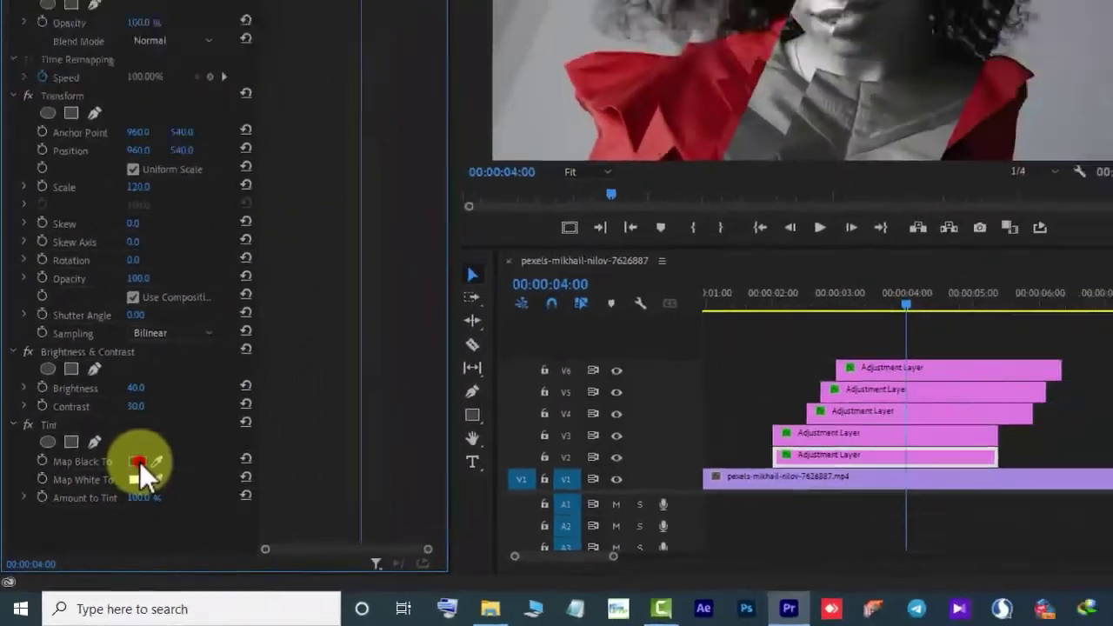
pyautogui.click(205, 380)
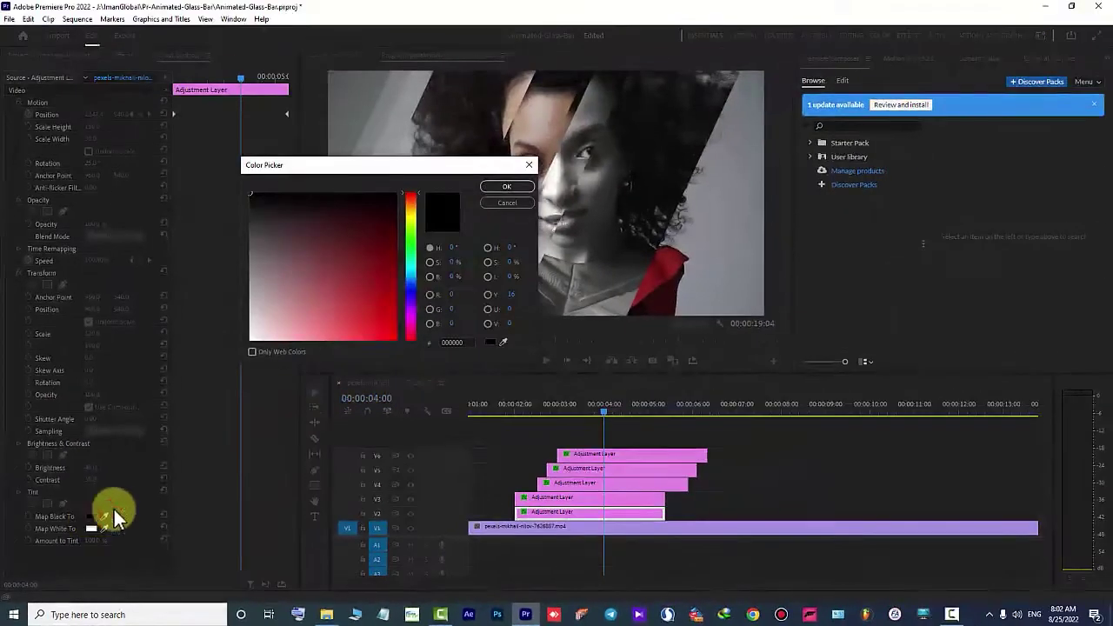
pyautogui.click(412, 291)
pyautogui.click(398, 283)
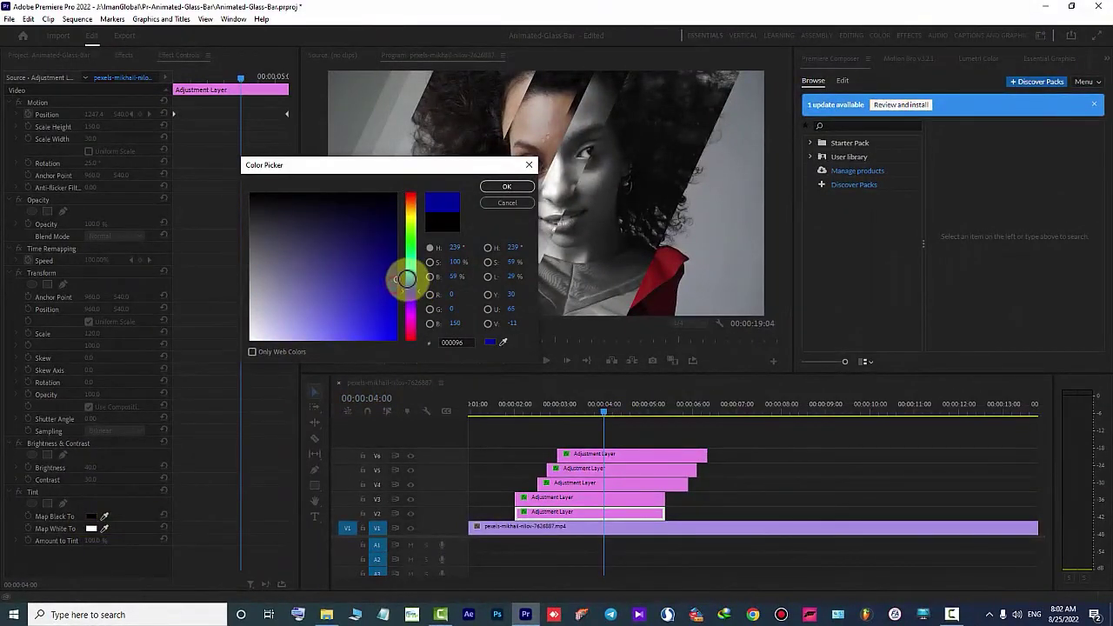
pyautogui.click(401, 269)
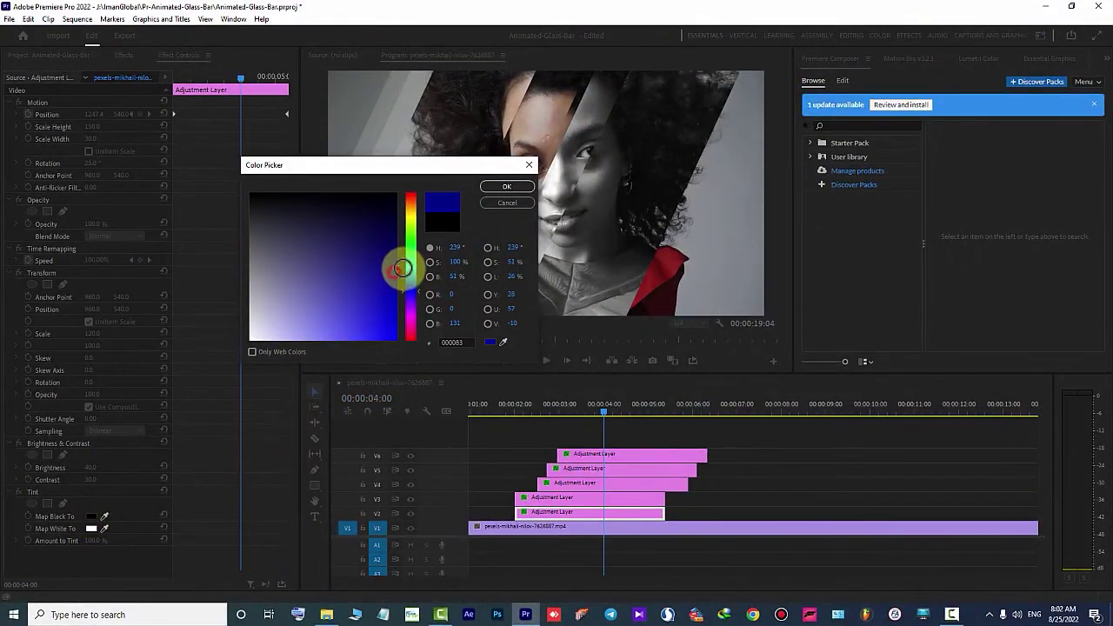
pyautogui.click(508, 187)
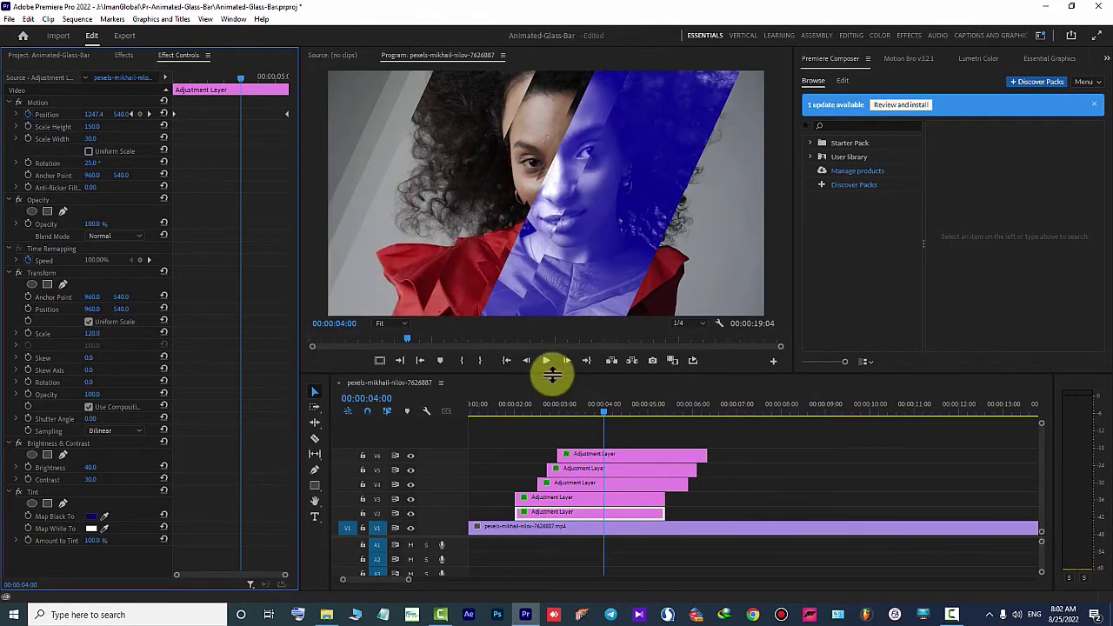
pyautogui.click(92, 516)
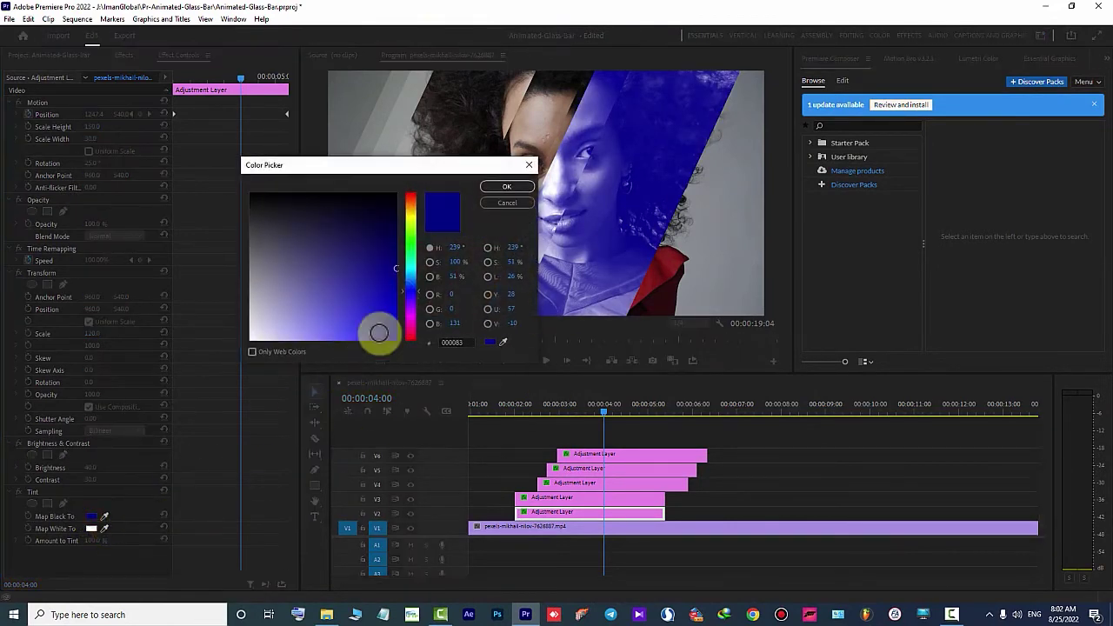
pyautogui.click(411, 287)
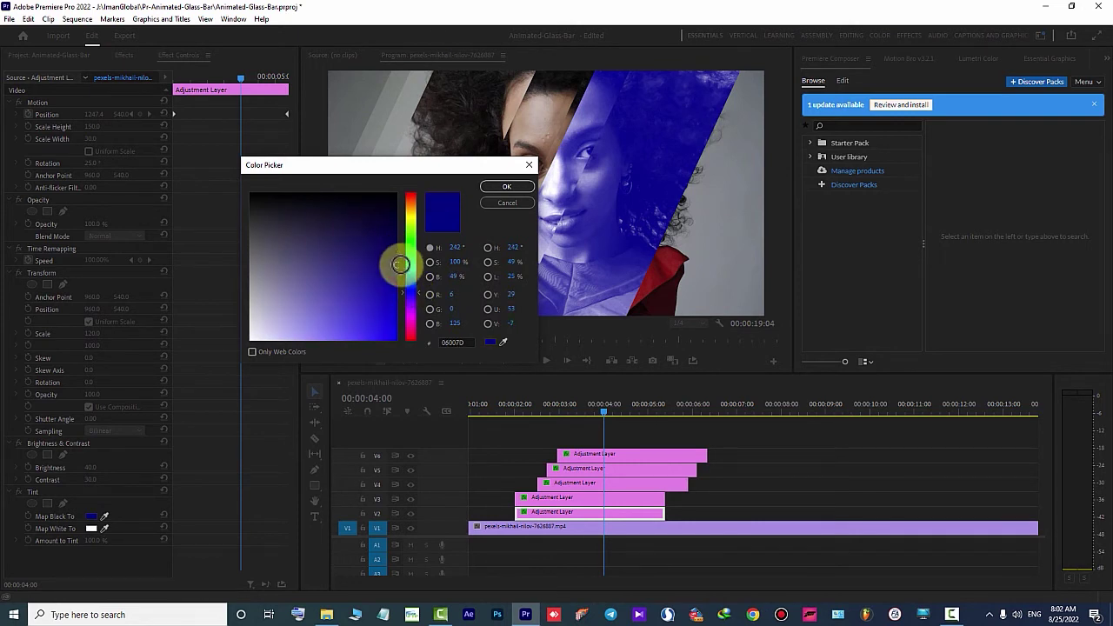
pyautogui.click(507, 188)
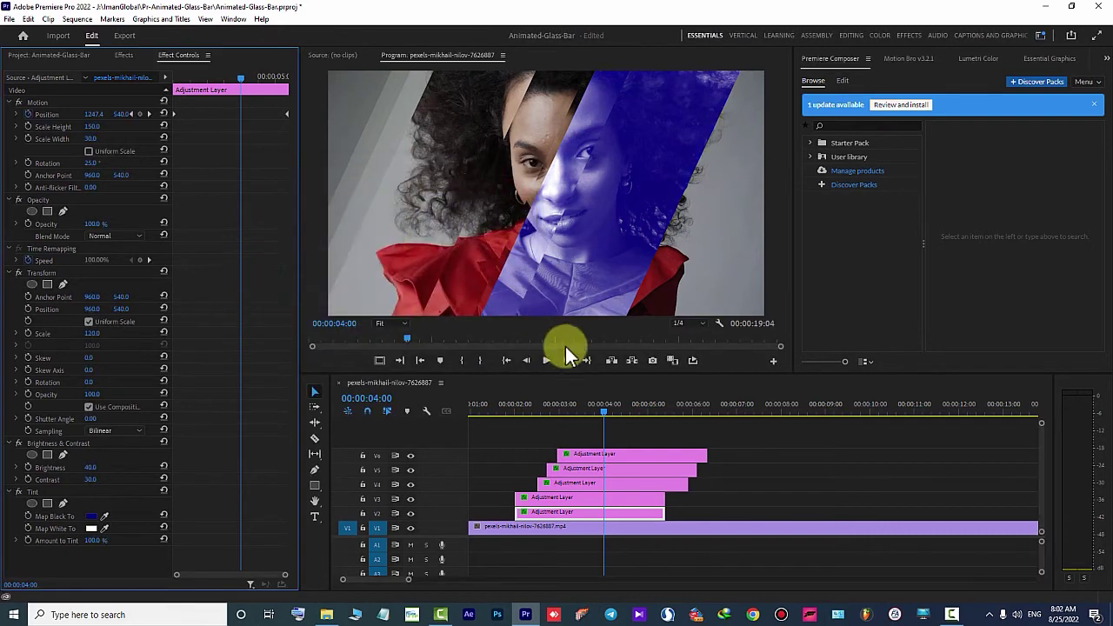
# Preview the tint at 00:00:03:20, and apply the Gaussian Blur effect from Blur & Sharpen to the V2 adjustment layer
pyautogui.moveTo(601, 397); pyautogui.dragTo(595, 423)
pyautogui.click(601, 511)
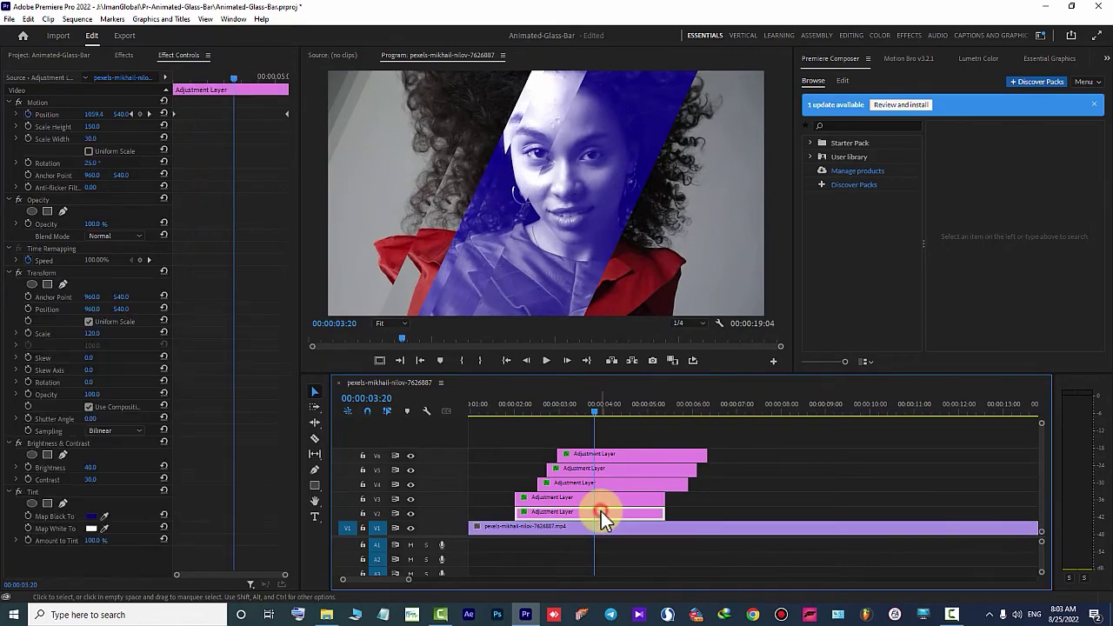
pyautogui.click(176, 71)
pyautogui.click(128, 56)
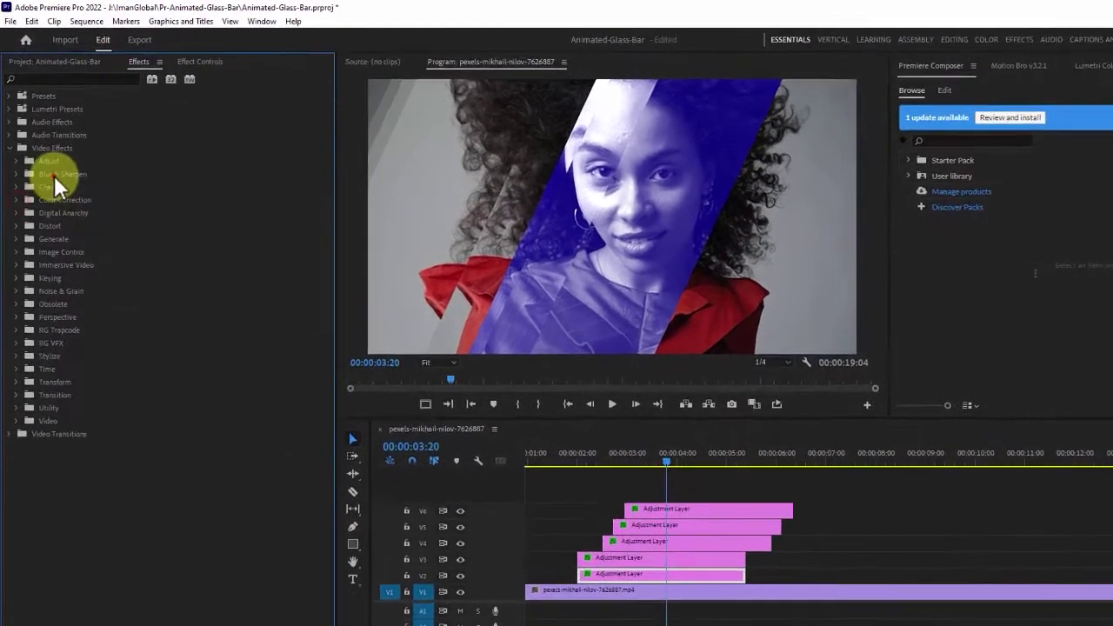
pyautogui.click(14, 179)
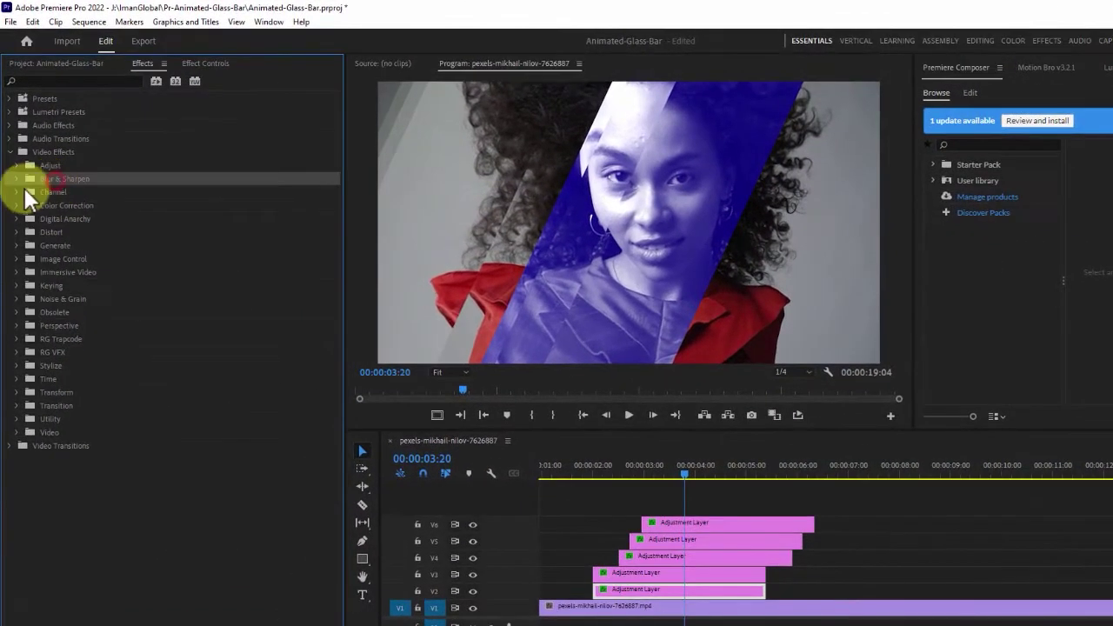
pyautogui.click(17, 179)
pyautogui.click(73, 205)
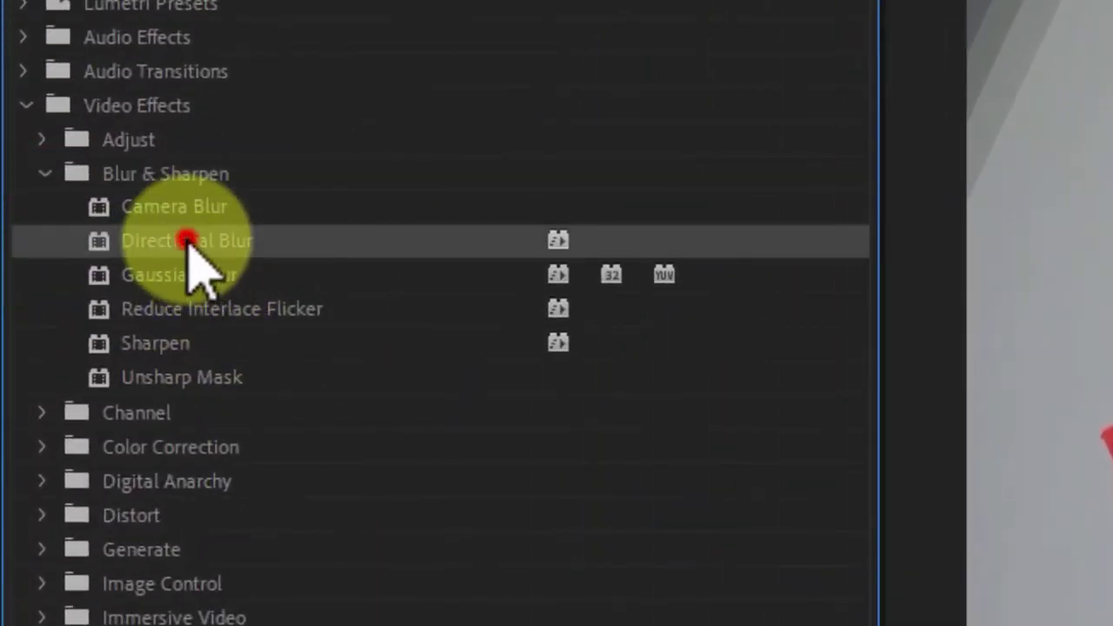
pyautogui.click(72, 216)
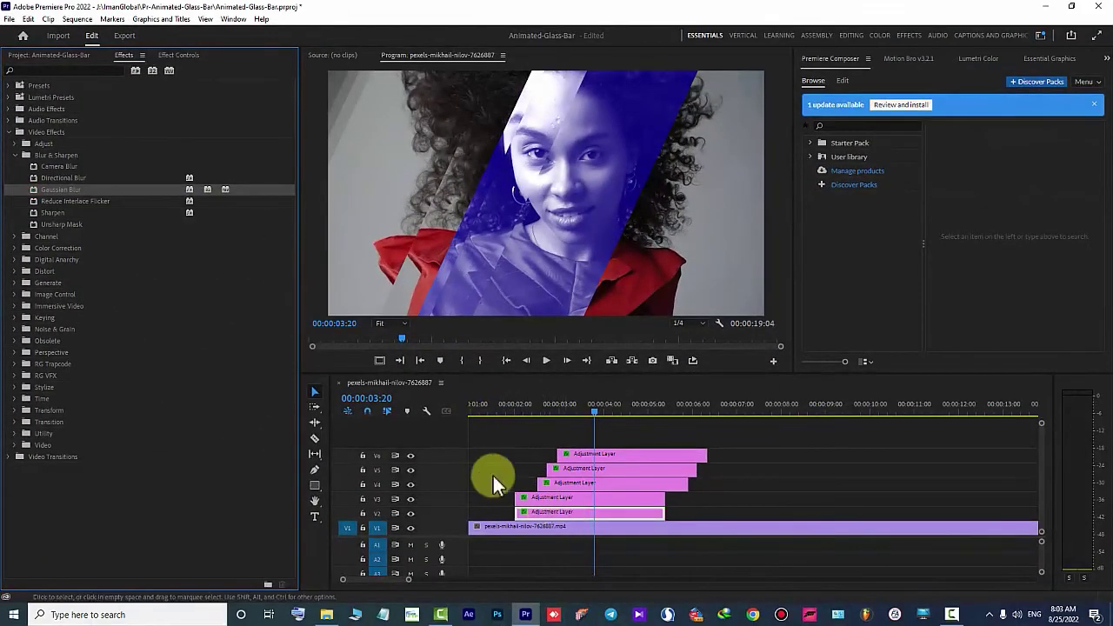
# Set the Gaussian Blur effect's Blurriness to 30 on the V2 adjustment layer
pyautogui.click(173, 55)
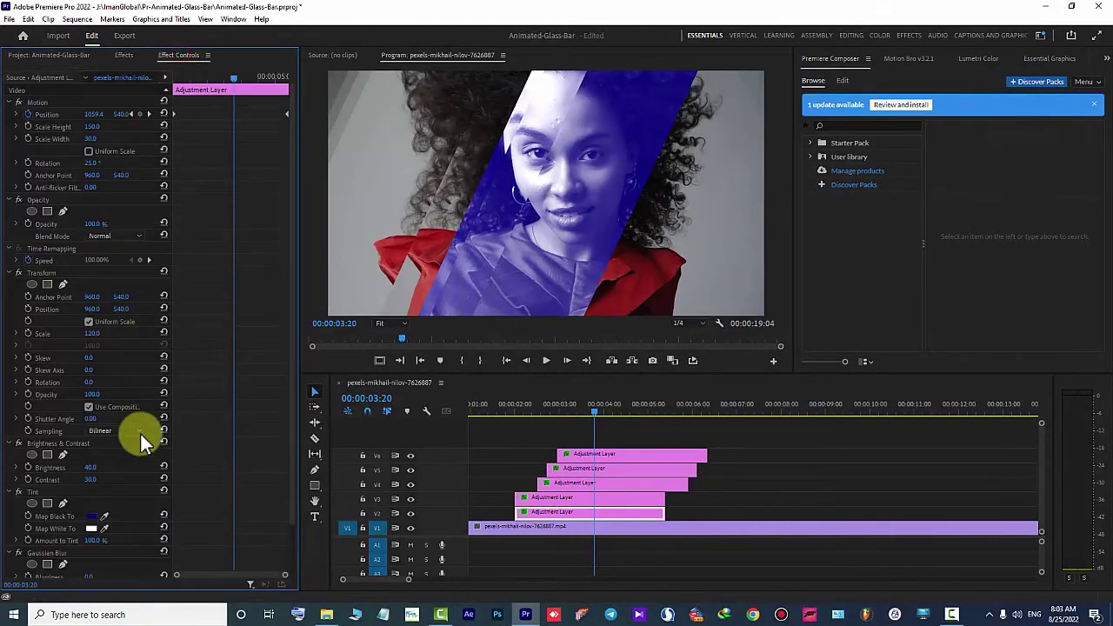
pyautogui.scroll(-1, 147, 472)
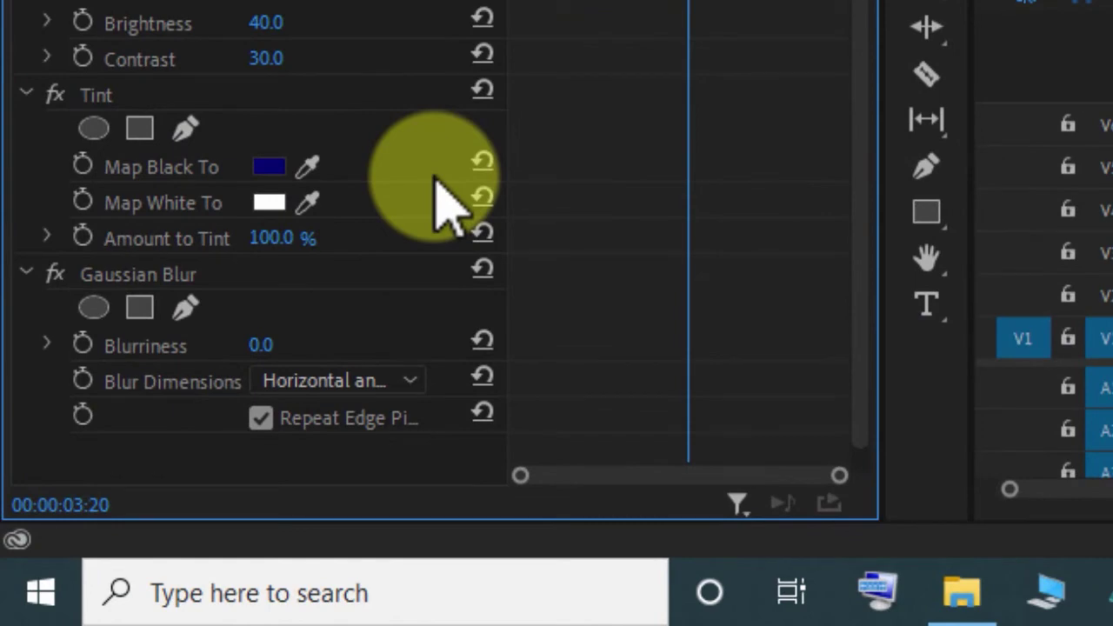
pyautogui.click(263, 346)
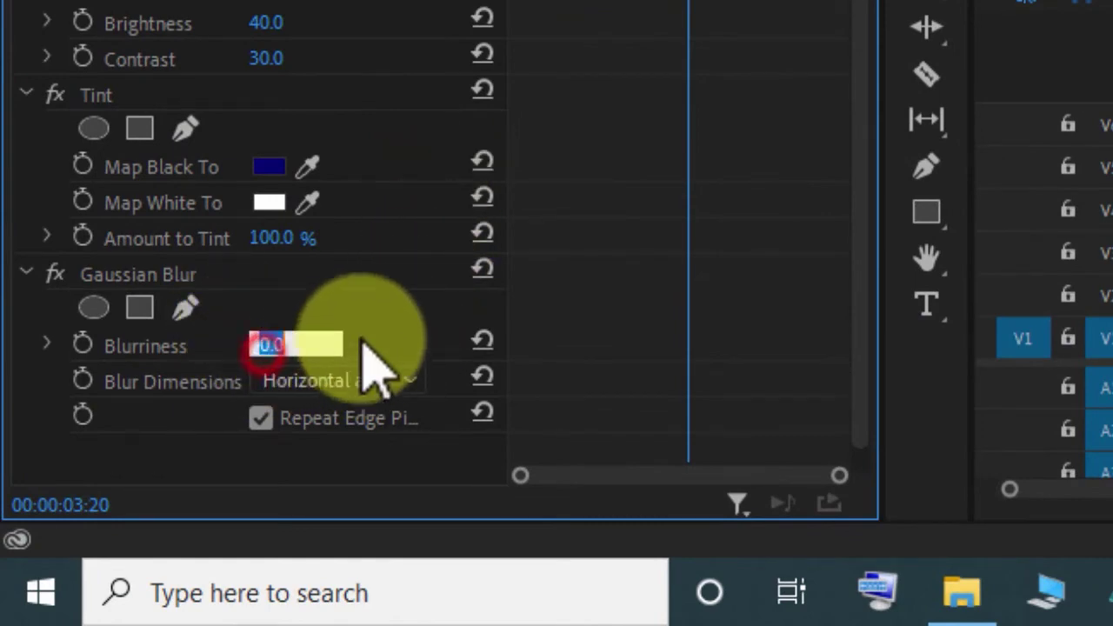
pyautogui.write('30')
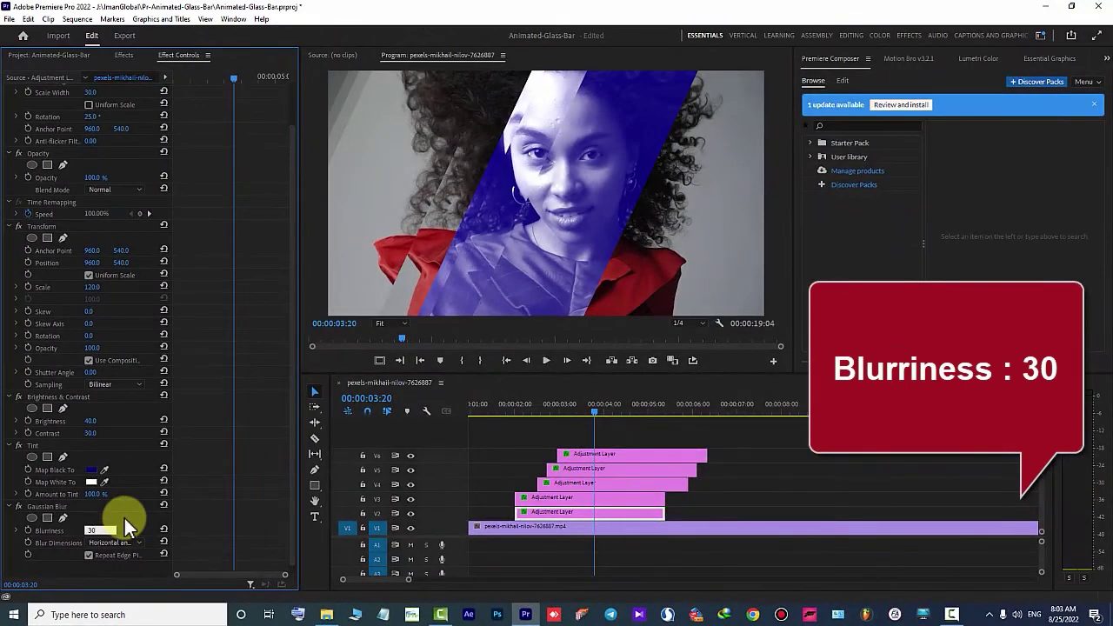
pyautogui.press('Return')
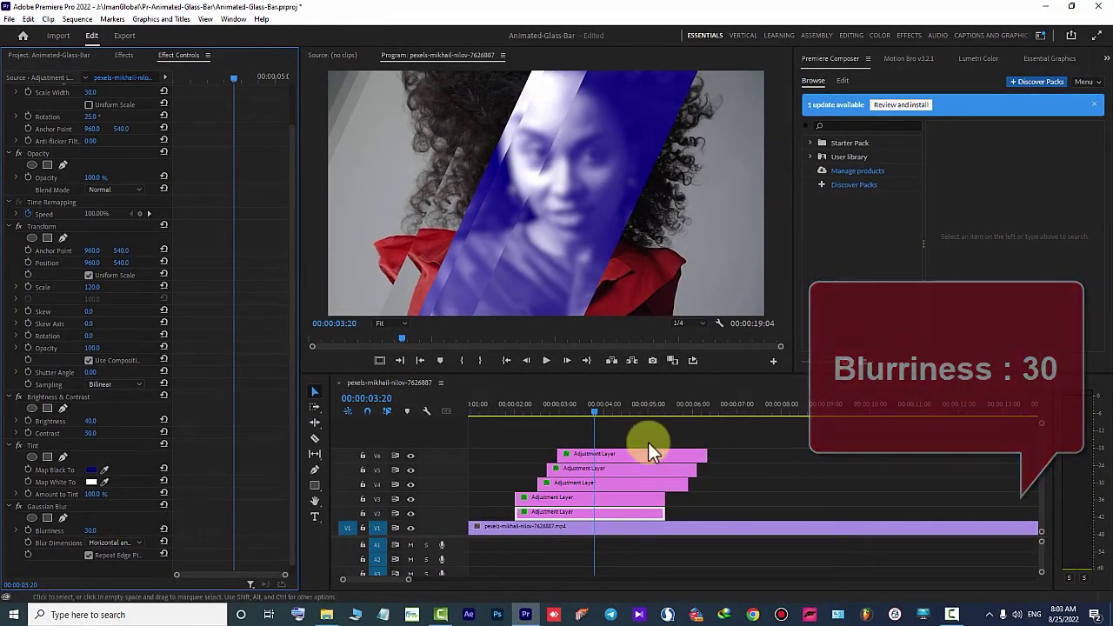
# Play back the blurred, tinted glass bars from before the adjustment layers, stopping at 00:00:03:21
pyautogui.moveTo(595, 407); pyautogui.dragTo(503, 433)
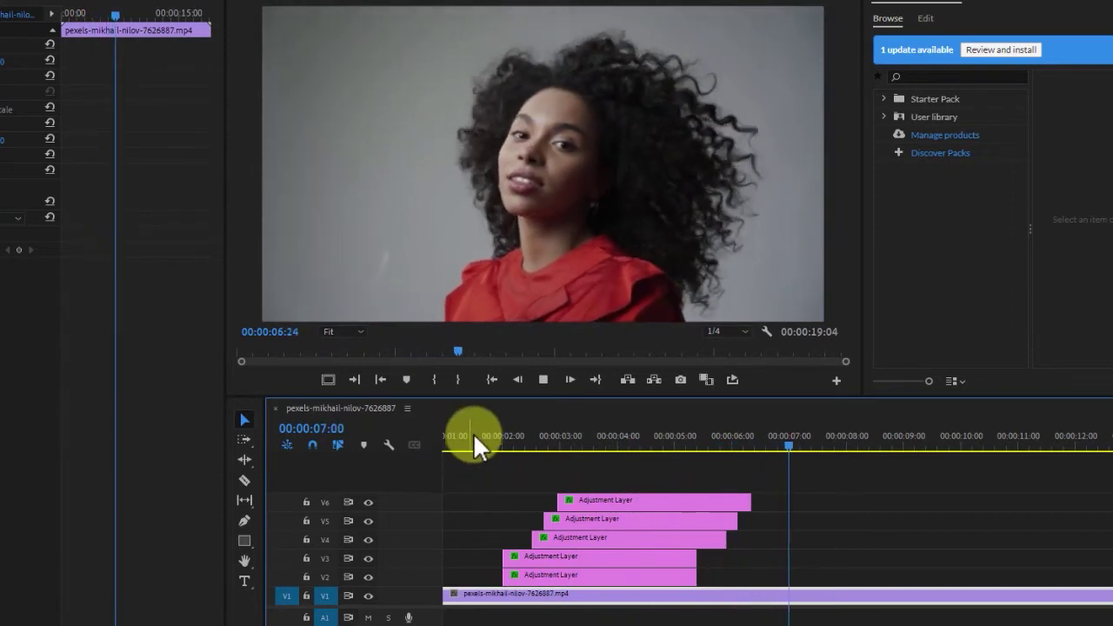
pyautogui.click(473, 435)
pyautogui.press('space')
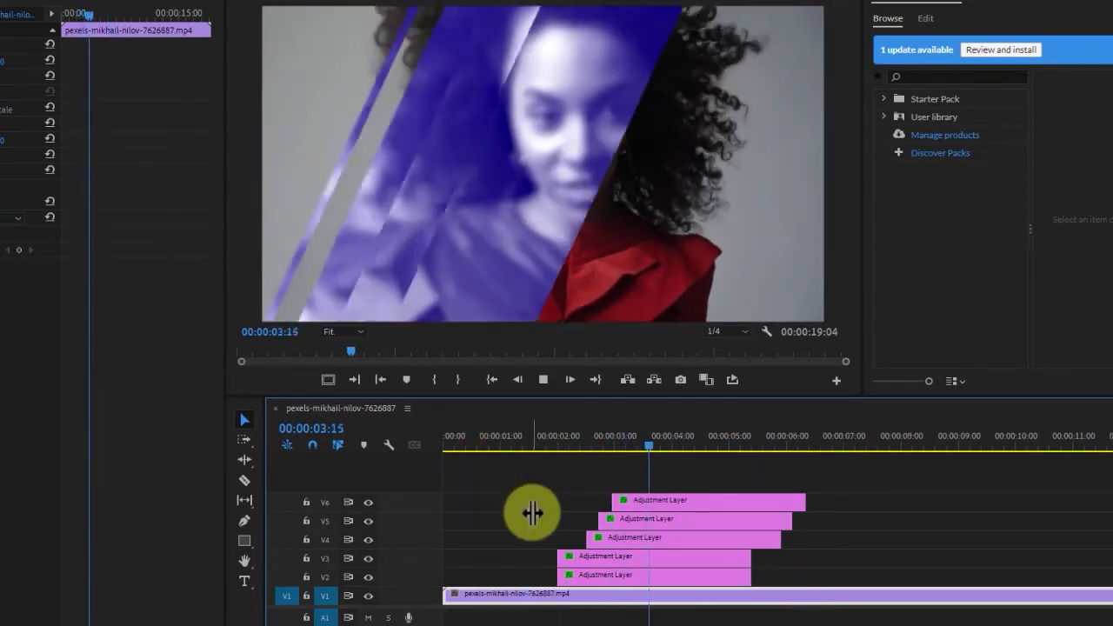
pyautogui.press('space')
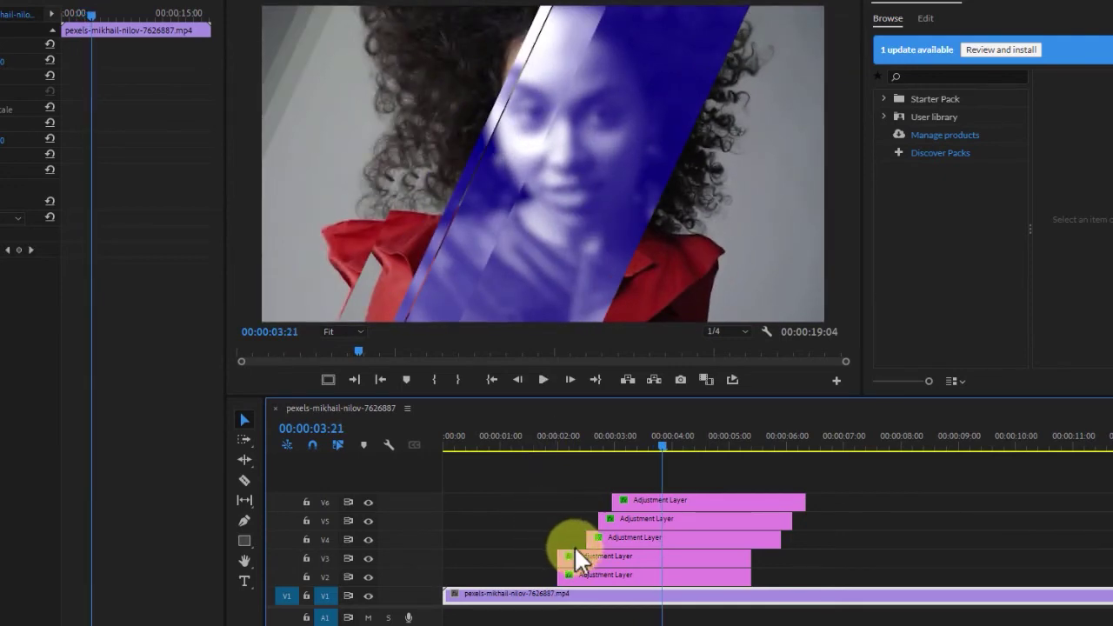
# Set the Transform effect's Scale to 105 on the V4 adjustment layer
pyautogui.click(641, 539)
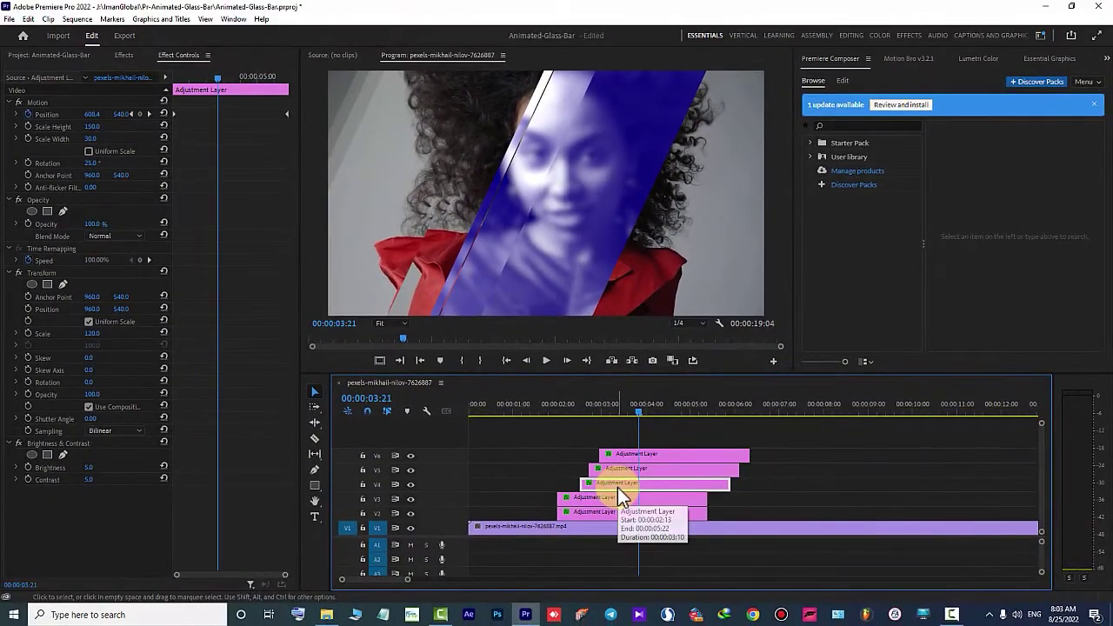
pyautogui.click(96, 336)
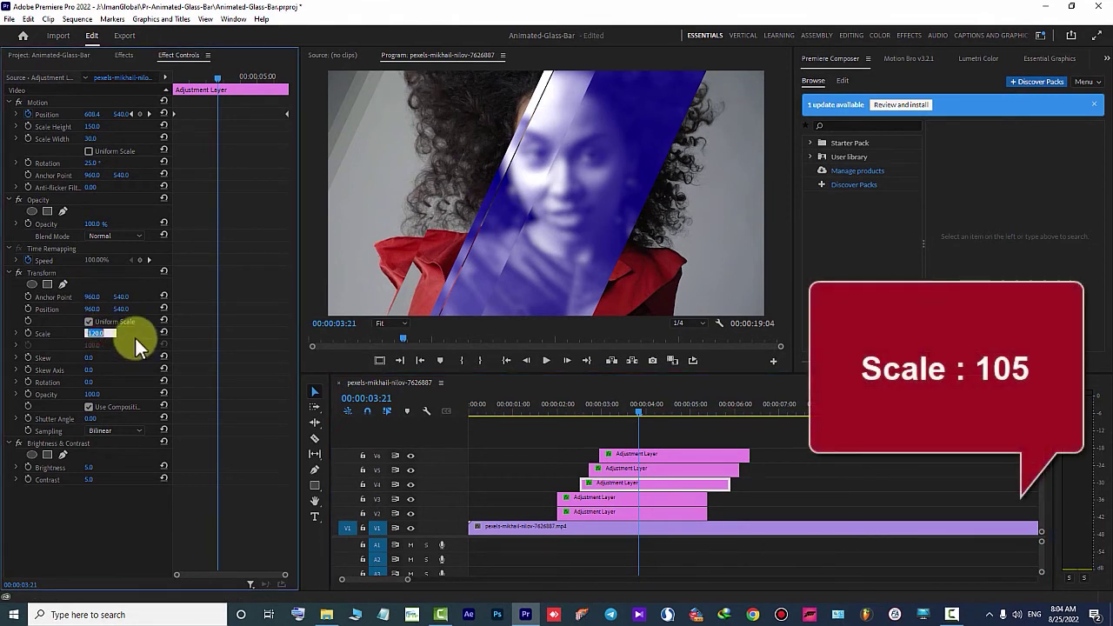
pyautogui.write('105')
pyautogui.press('Return')
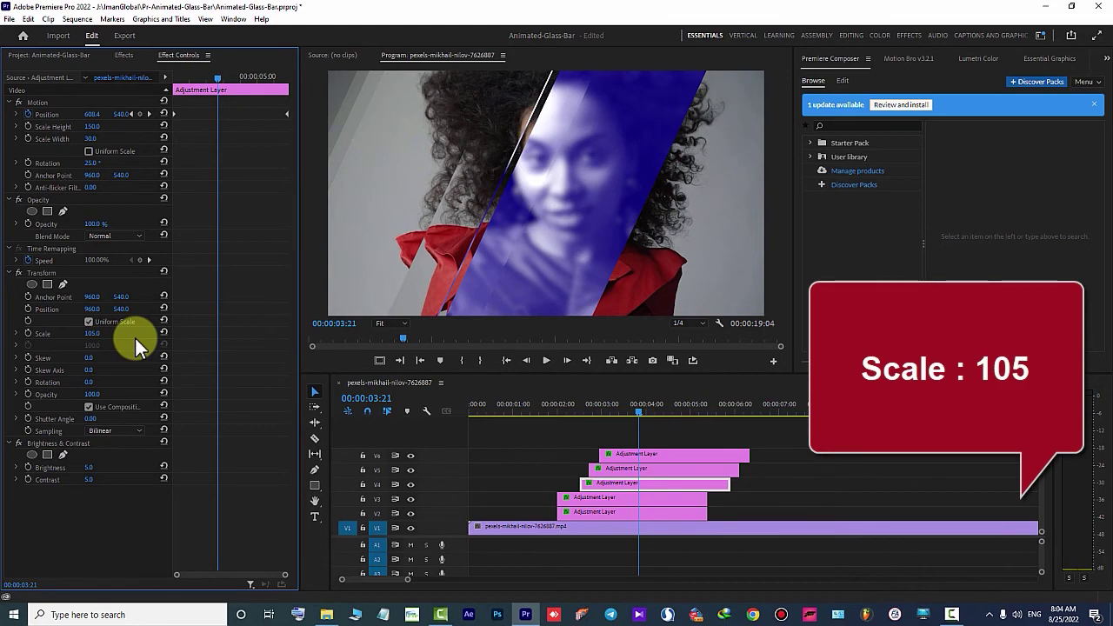
# Play back the full glass bar animation from just before the adjustment layers, then replay it from about 00:00:02:00
pyautogui.moveTo(640, 407); pyautogui.dragTo(548, 411)
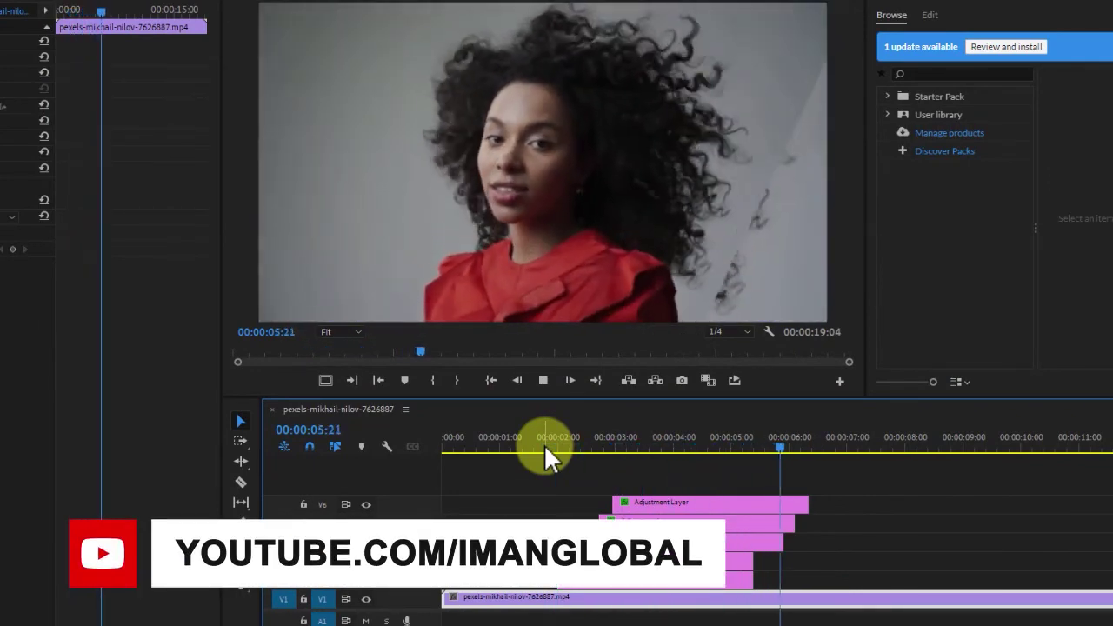
pyautogui.press('space')
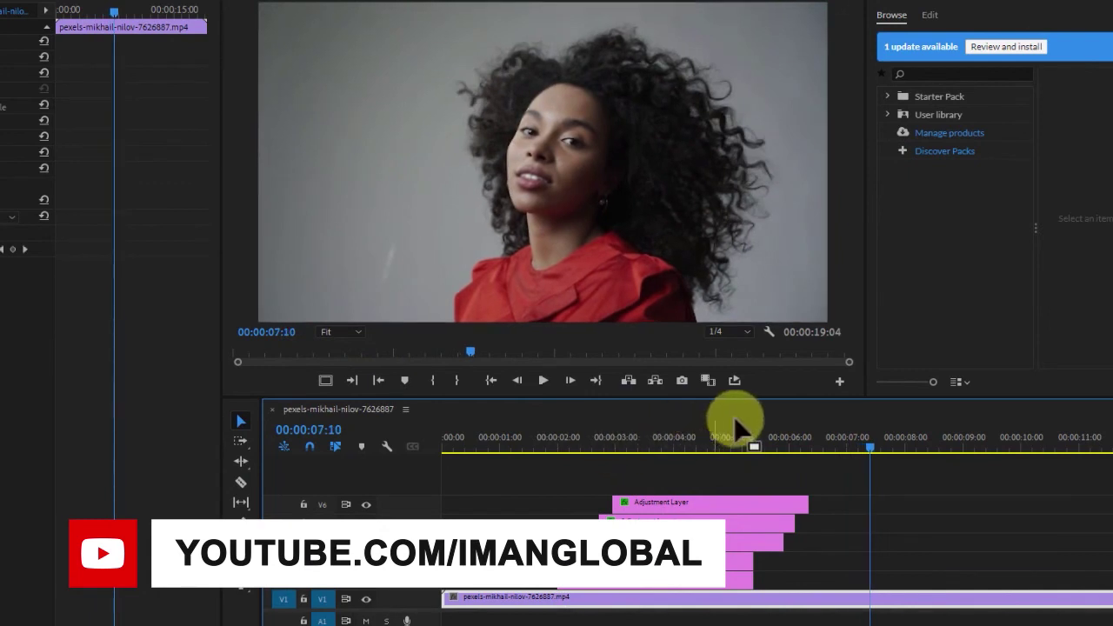
pyautogui.moveTo(701, 452); pyautogui.dragTo(547, 452)
pyautogui.press('space')
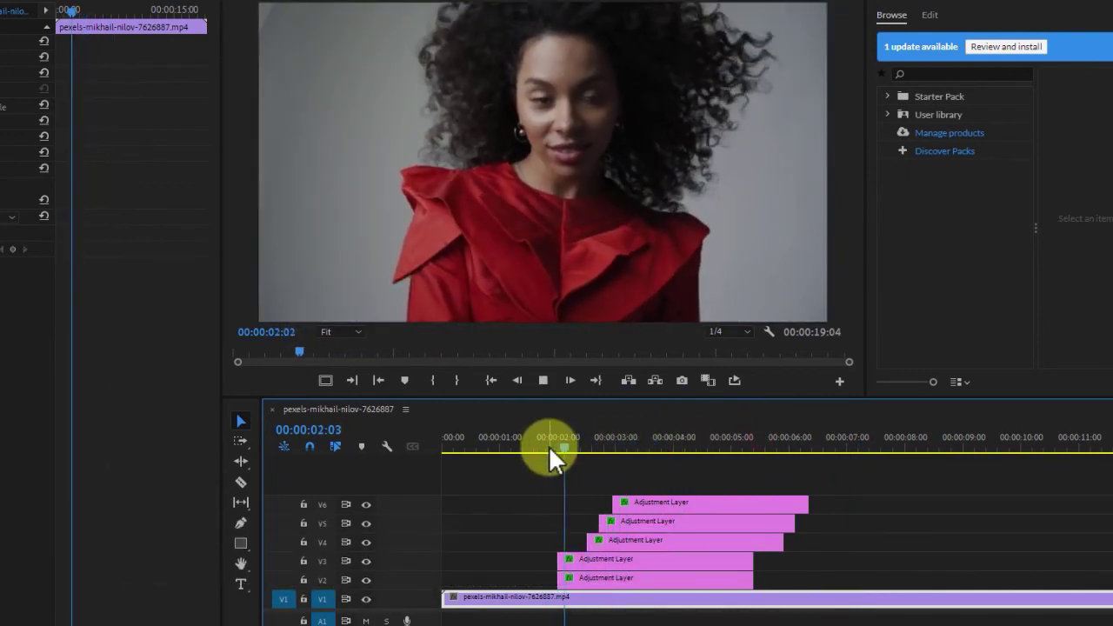